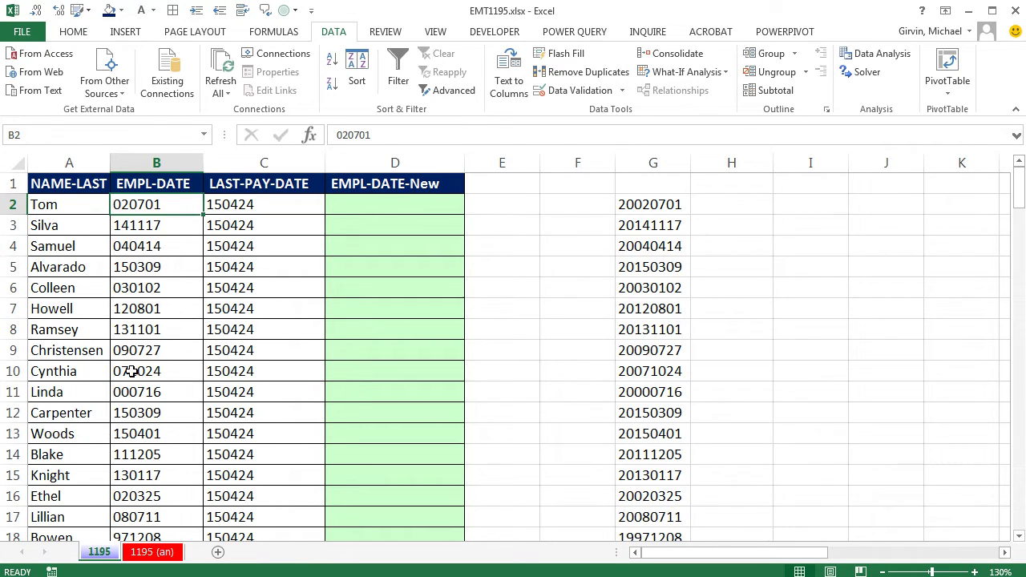
# Select the EMPL-DATE values from B2 down to row 146
pyautogui.click(142, 538)
pyautogui.scroll(-1, 181, 538)
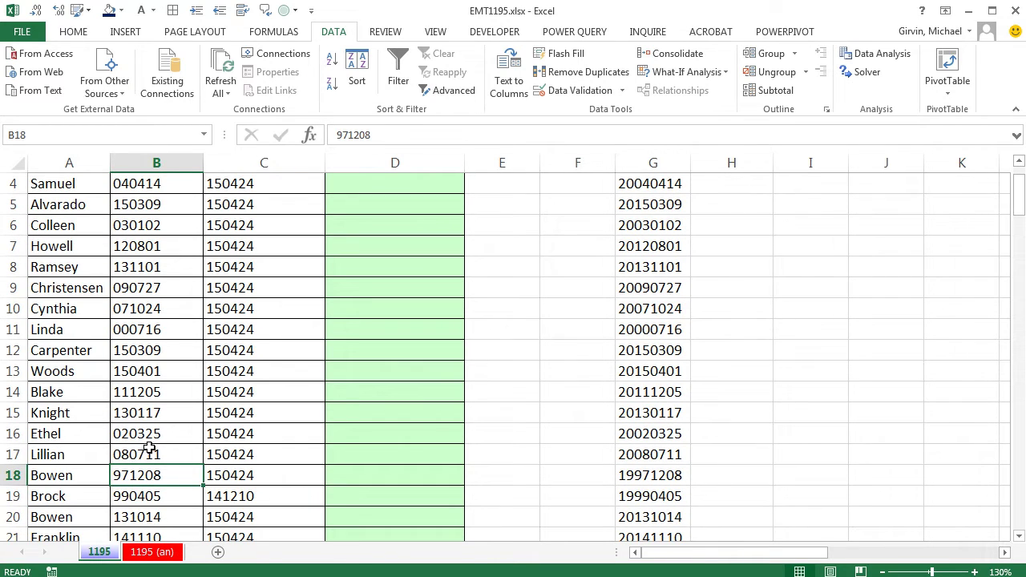
pyautogui.scroll(1, 205, 427)
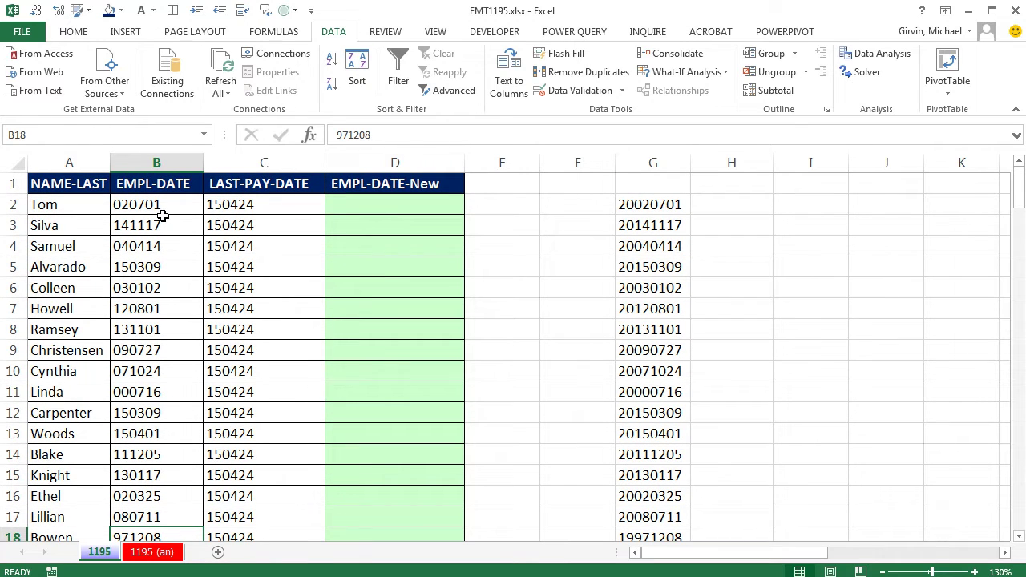
pyautogui.click(362, 206)
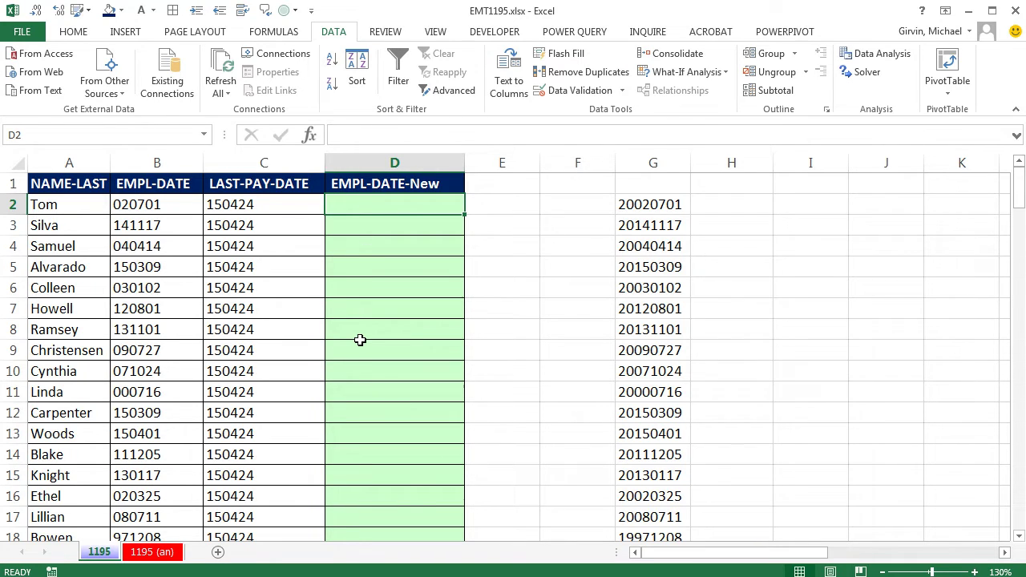
pyautogui.click(172, 206)
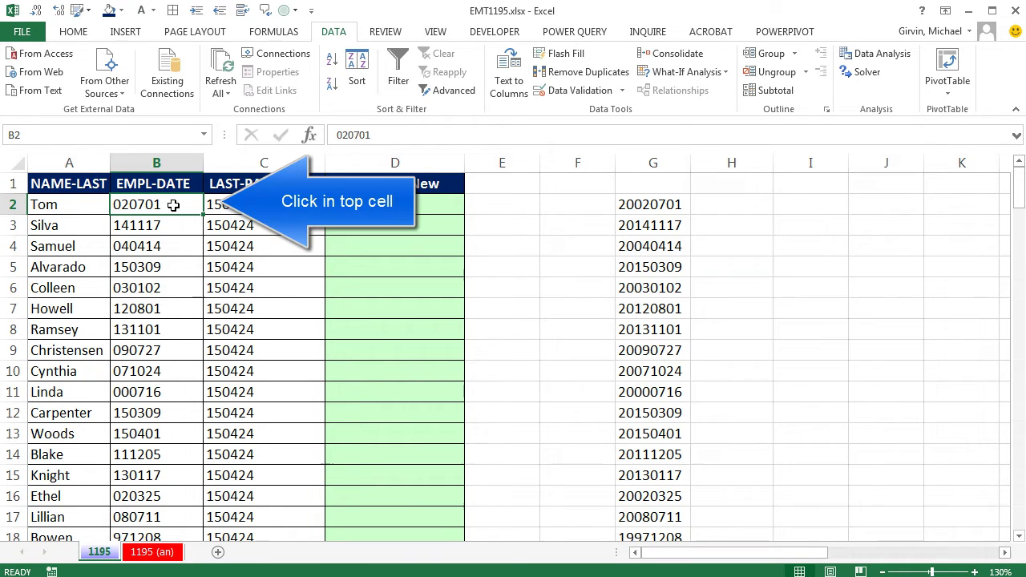
pyautogui.hotkey('ctrl', 'shift', 'Down')
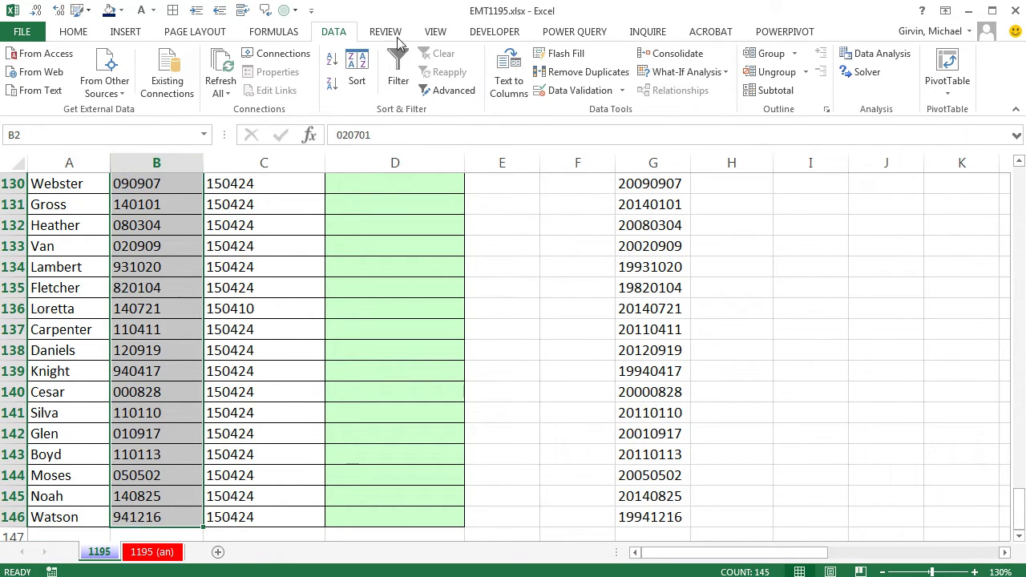
# Convert the selection with Text to Columns as YMD dates into destination I2
pyautogui.click(521, 80)
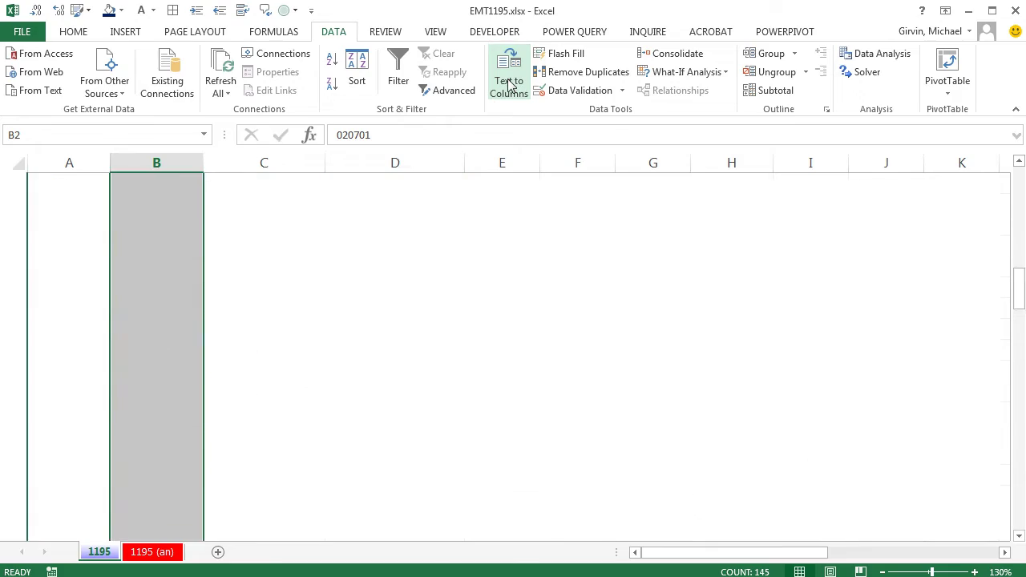
pyautogui.moveTo(322, 221); pyautogui.dragTo(528, 98)
pyautogui.click(521, 396)
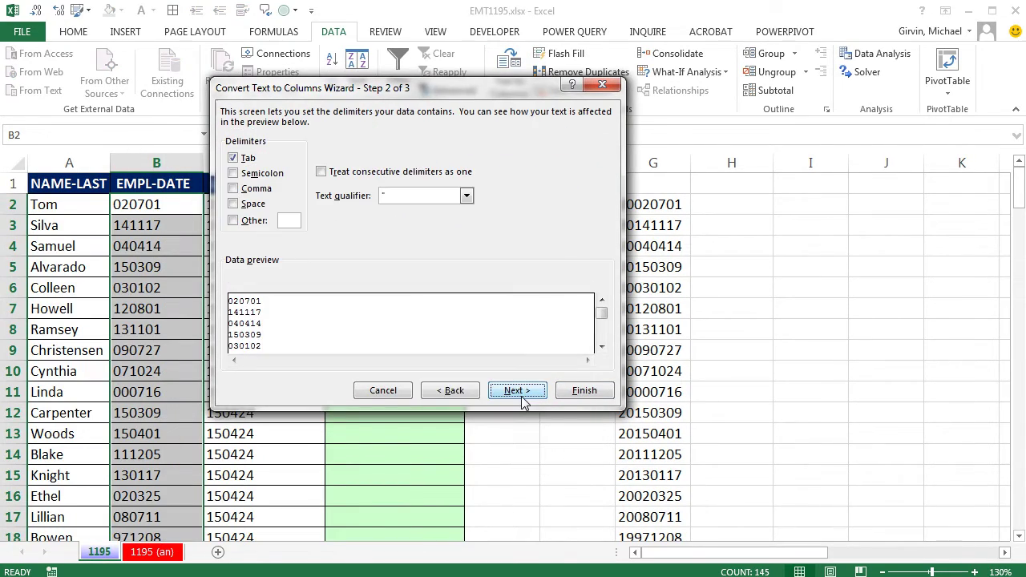
pyautogui.click(521, 396)
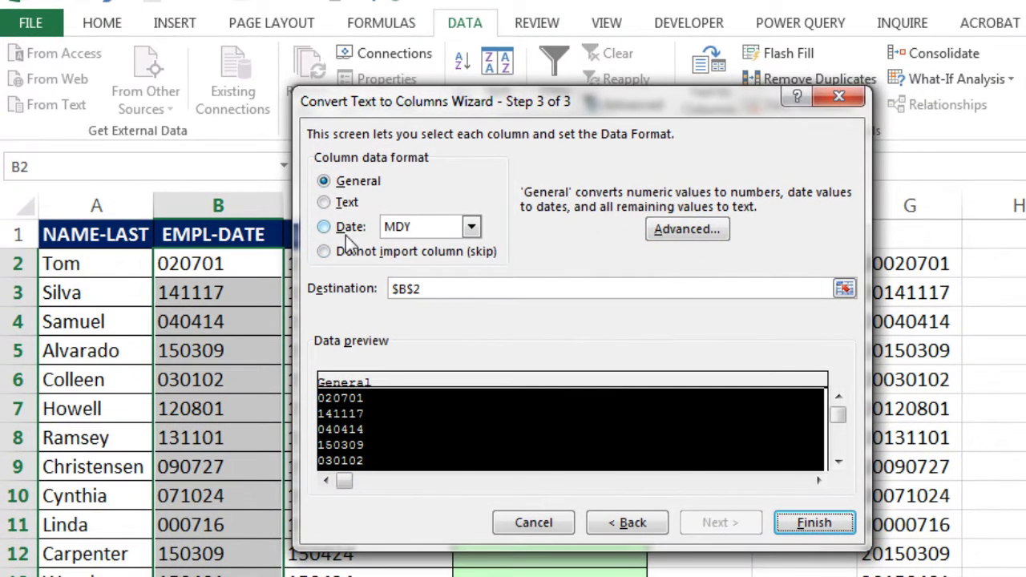
pyautogui.click(296, 213)
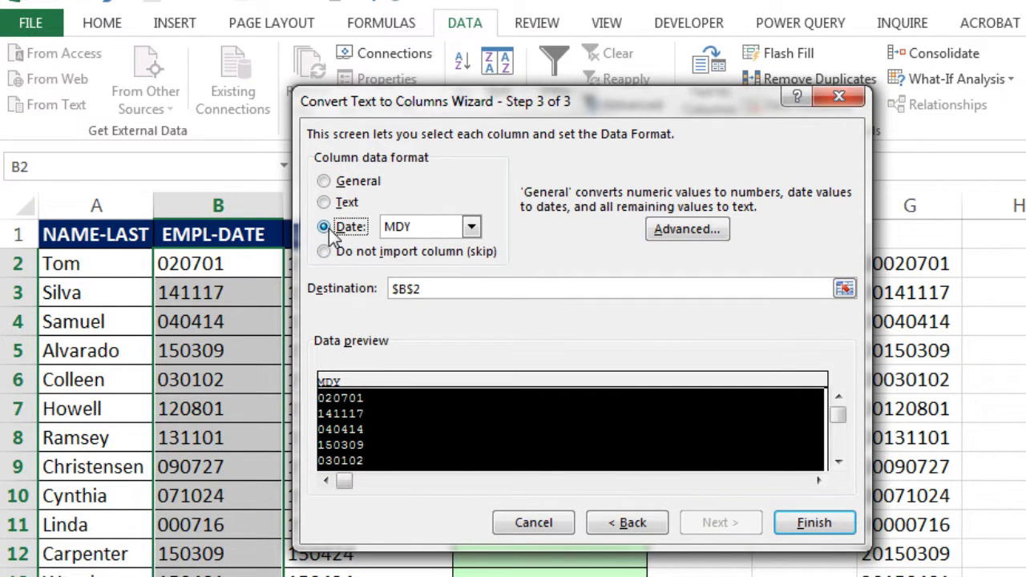
pyautogui.click(472, 227)
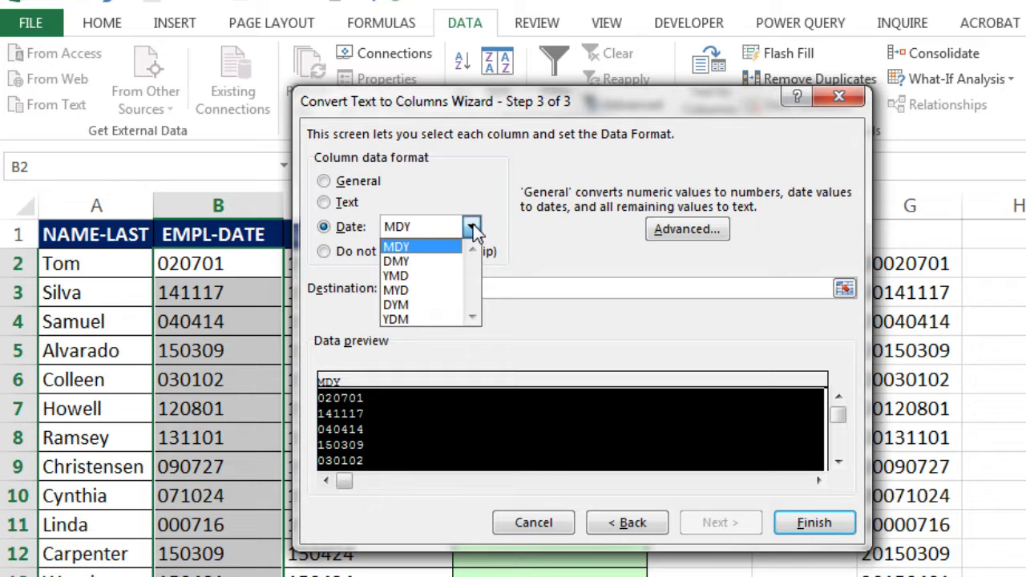
pyautogui.click(393, 277)
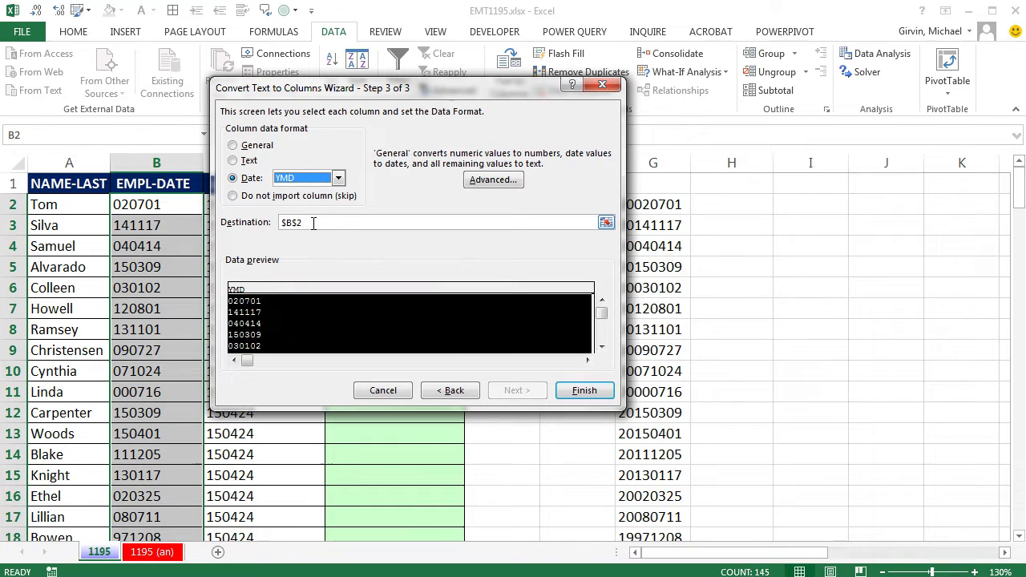
pyautogui.doubleClick(314, 223)
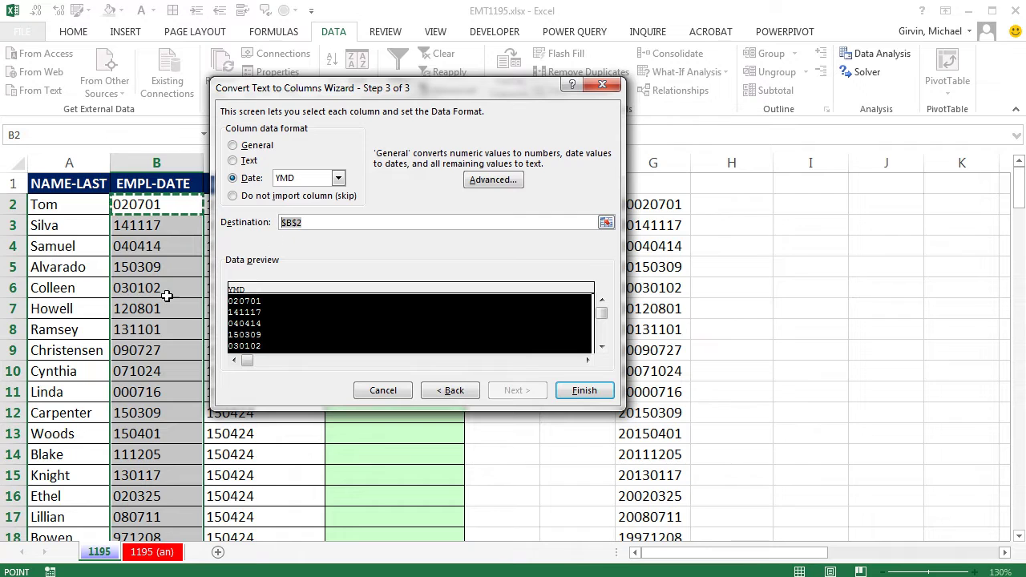
pyautogui.click(797, 210)
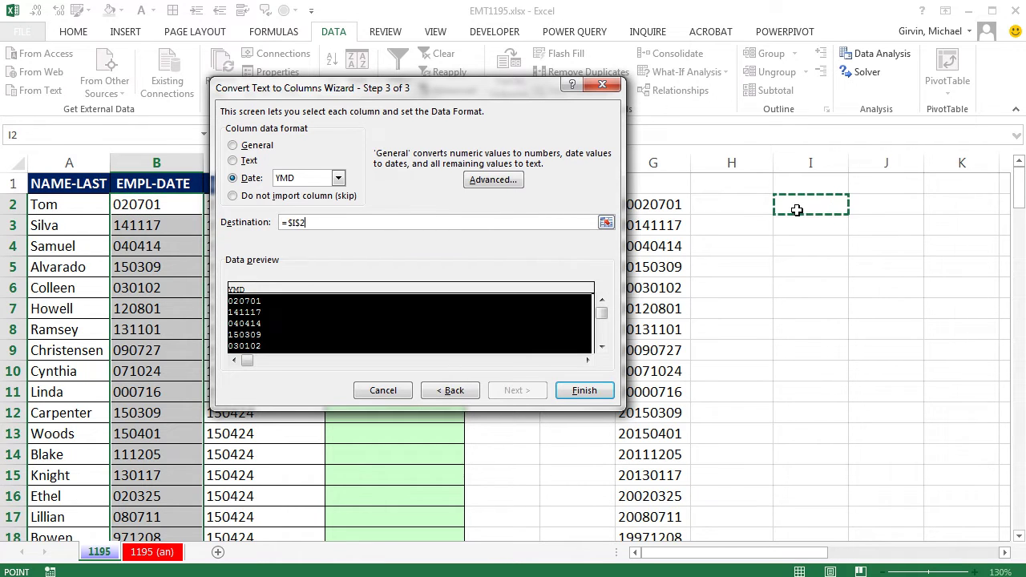
pyautogui.click(585, 390)
# Widen column I so dates like 7/1/2002 show, checking the 1997 date in row 18
pyautogui.moveTo(849, 165); pyautogui.dragTo(857, 170)
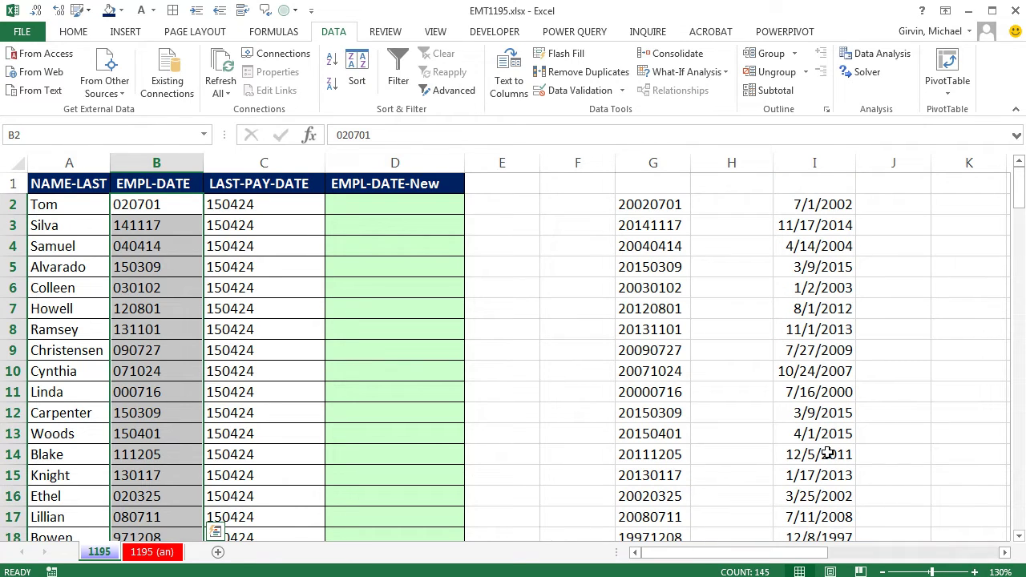
pyautogui.scroll(-1, 830, 454)
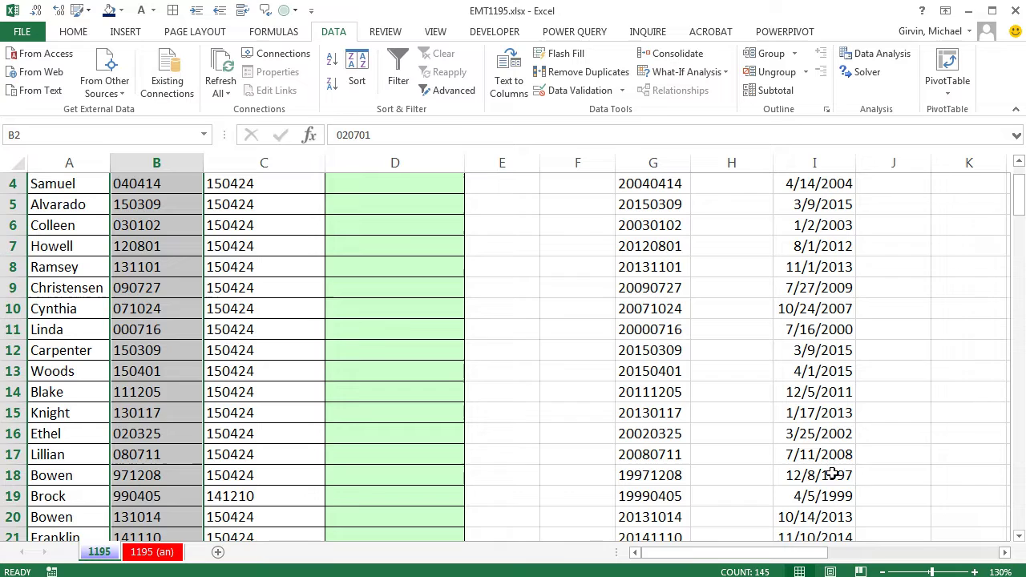
pyautogui.click(834, 475)
pyautogui.scroll(1, 722, 361)
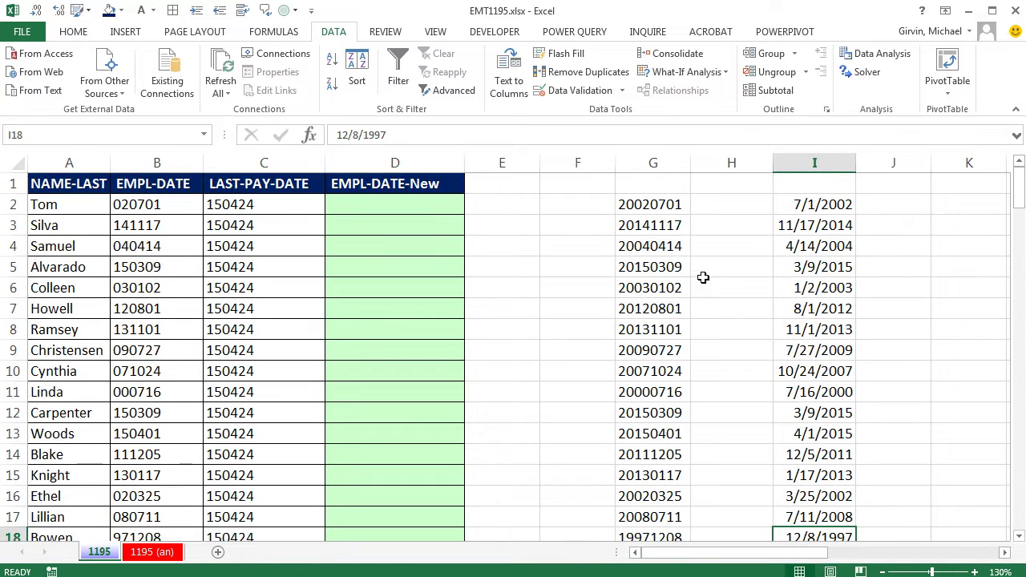
pyautogui.click(643, 205)
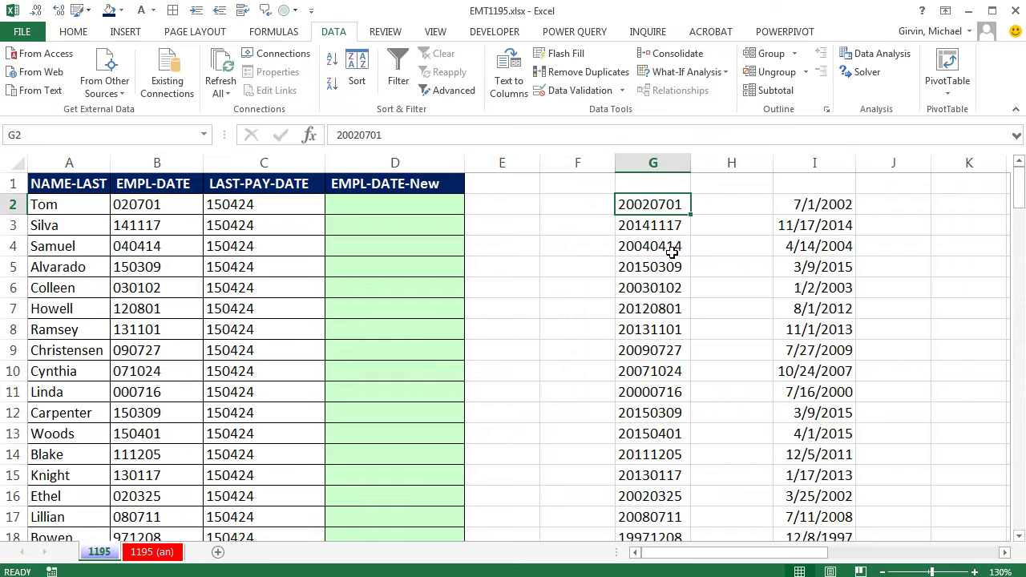
# Select G2:G146 and set Text to Columns to the YMD date format using Alt shortcuts
pyautogui.hotkey('ctrl', 'shift', 'Down')
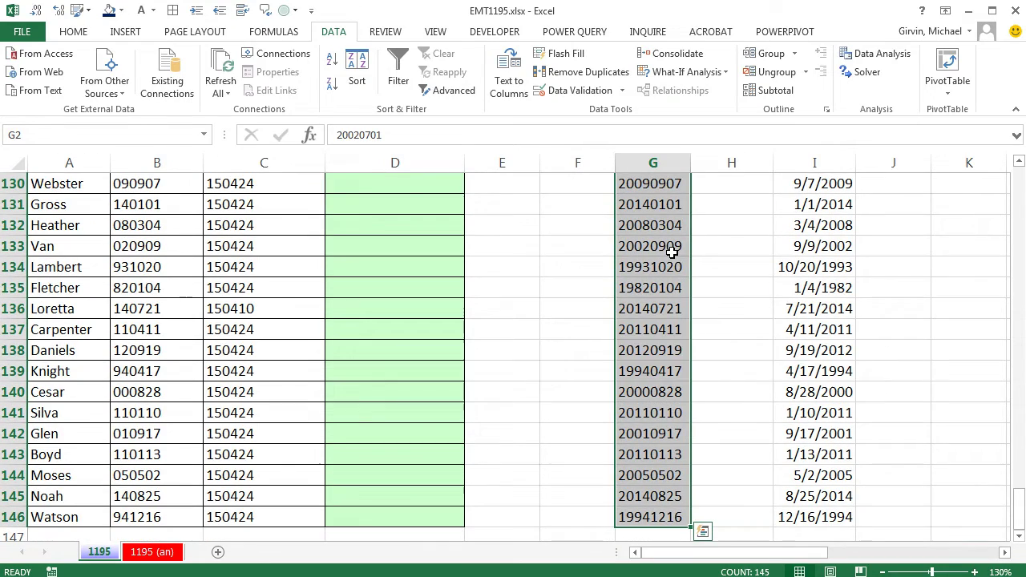
pyautogui.press('alt')
pyautogui.press('a')
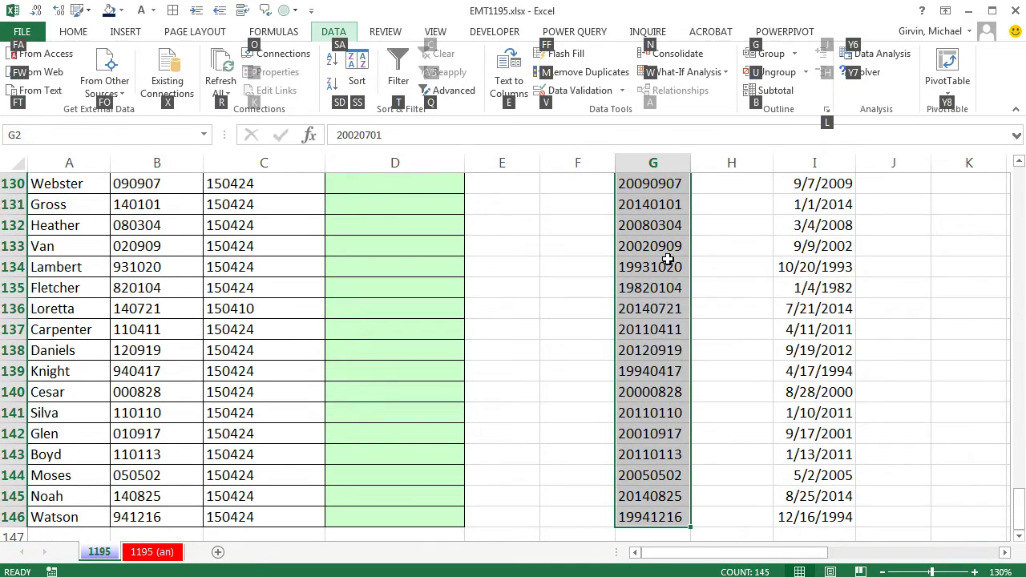
pyautogui.press('e')
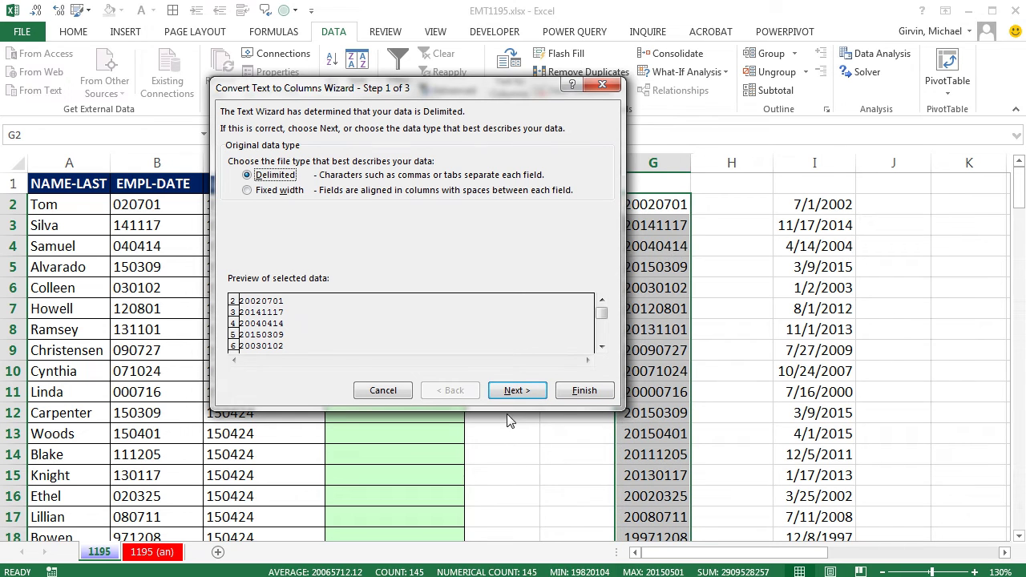
pyautogui.hotkey('alt', 'n')
pyautogui.hotkey('alt', 'n')
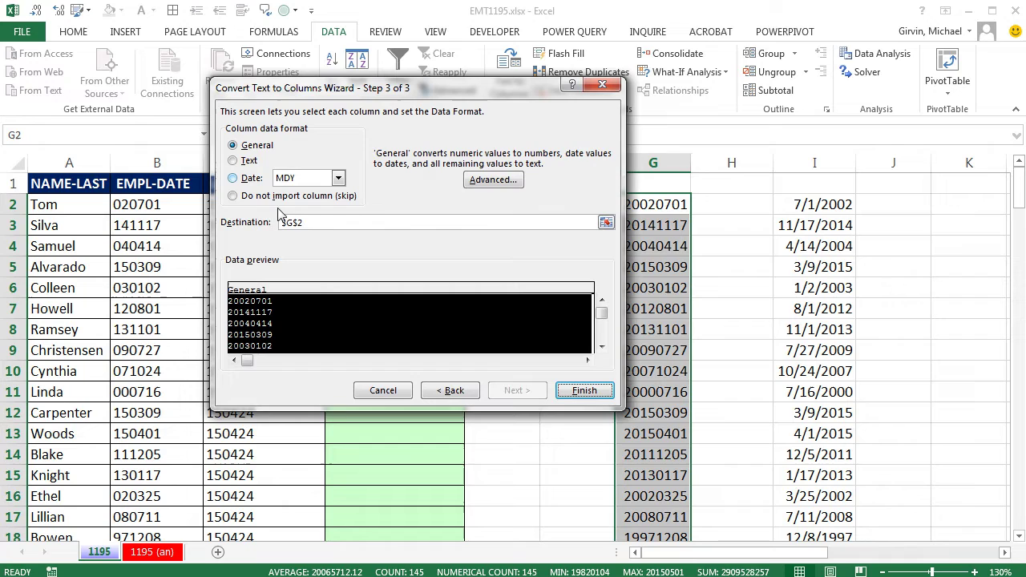
pyautogui.hotkey('alt', 'd')
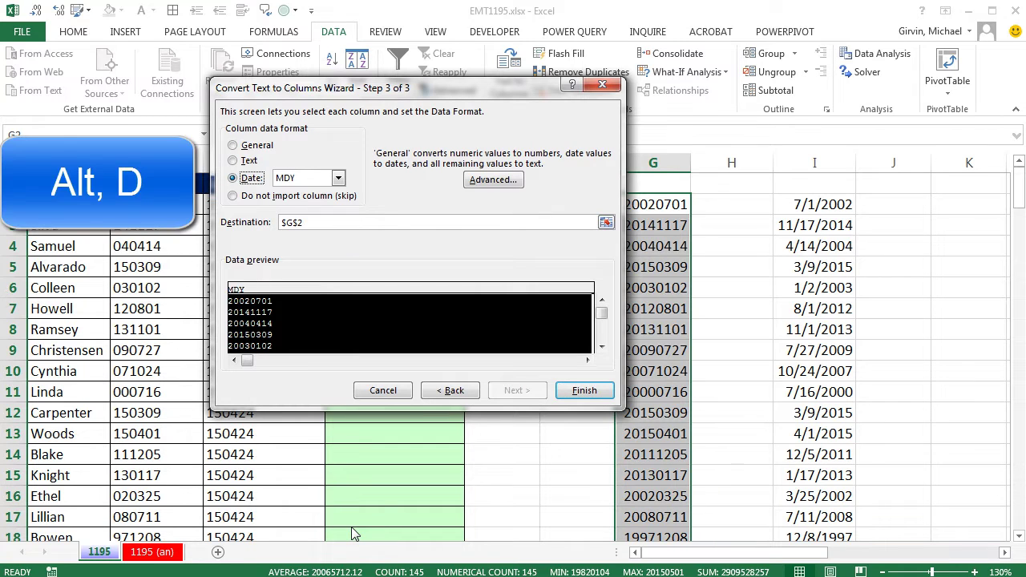
pyautogui.press('Tab')
pyautogui.hotkey('alt', 'Down')
pyautogui.press('Down')
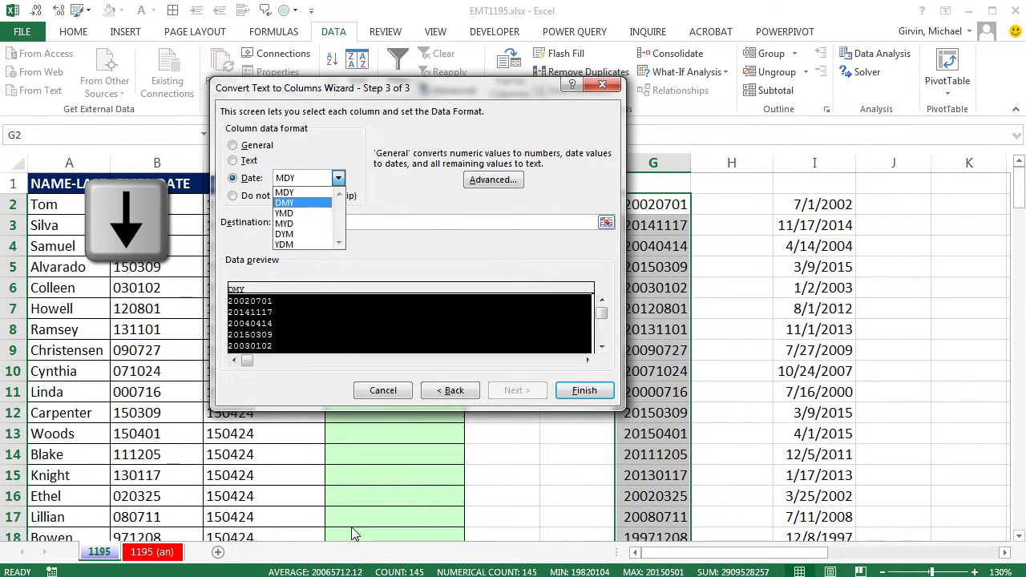
pyautogui.press('Down')
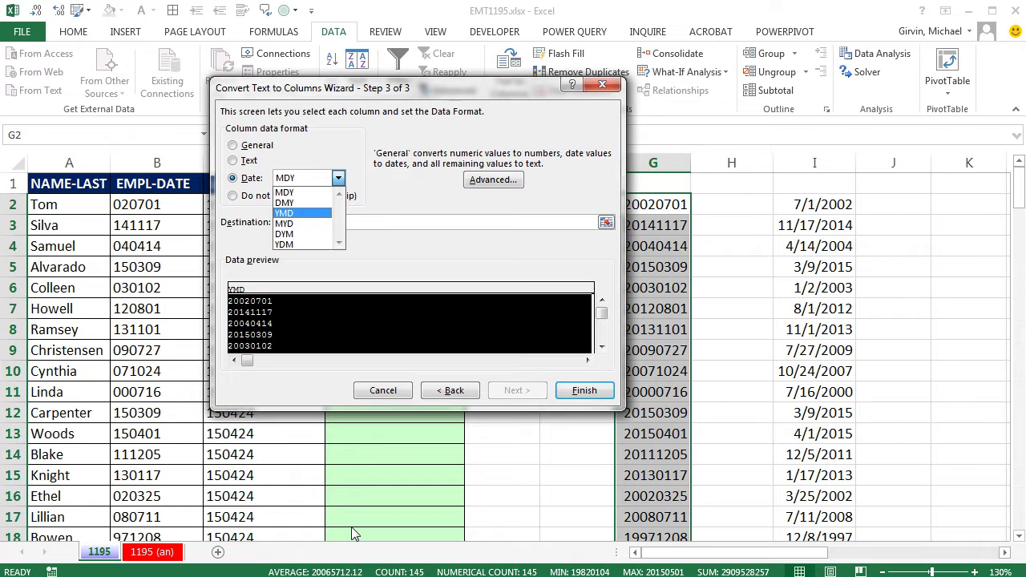
pyautogui.press('Tab')
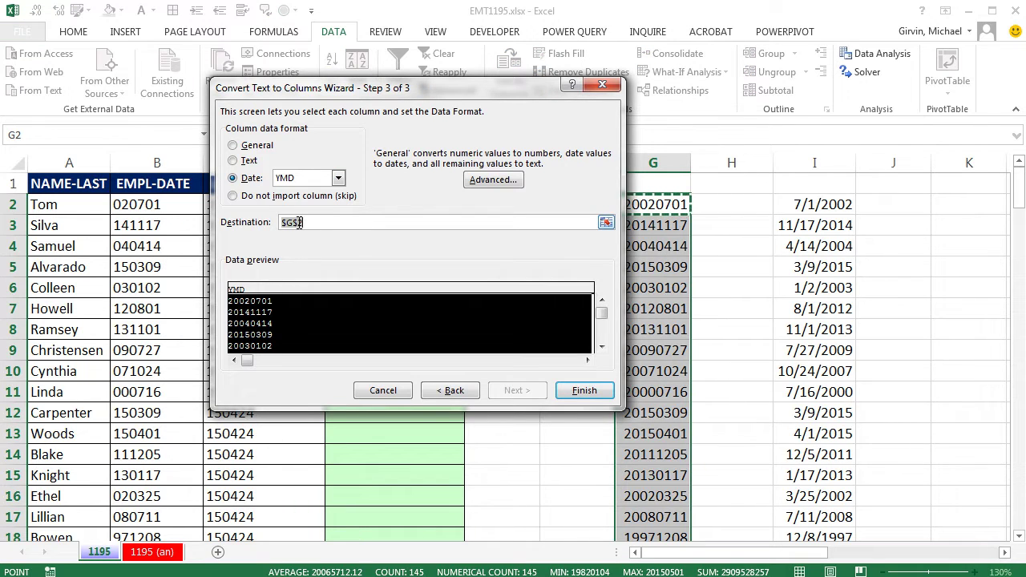
# Output the converted dates to J2, autofit column J, and compare row 18
pyautogui.click(895, 205)
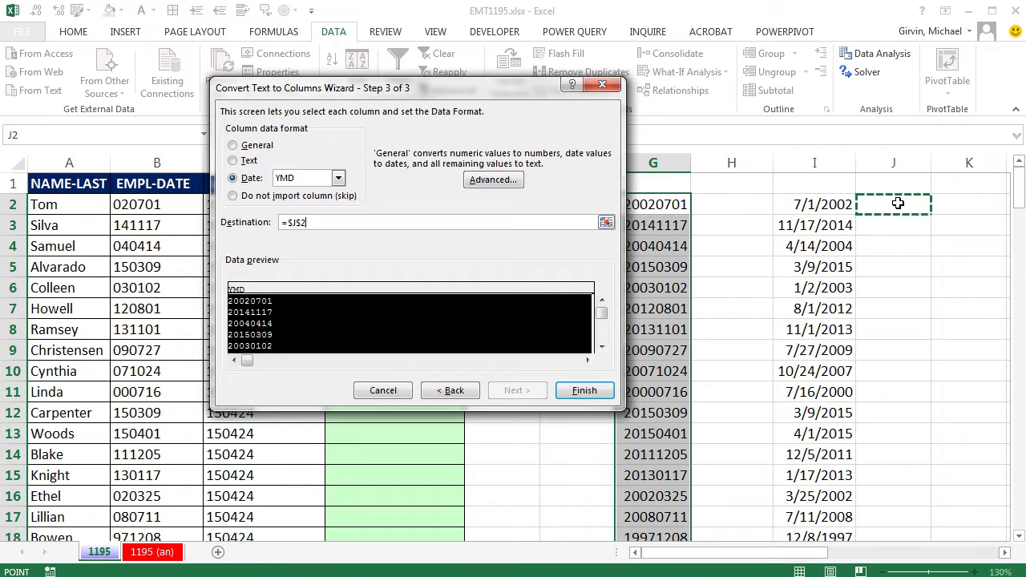
pyautogui.click(585, 391)
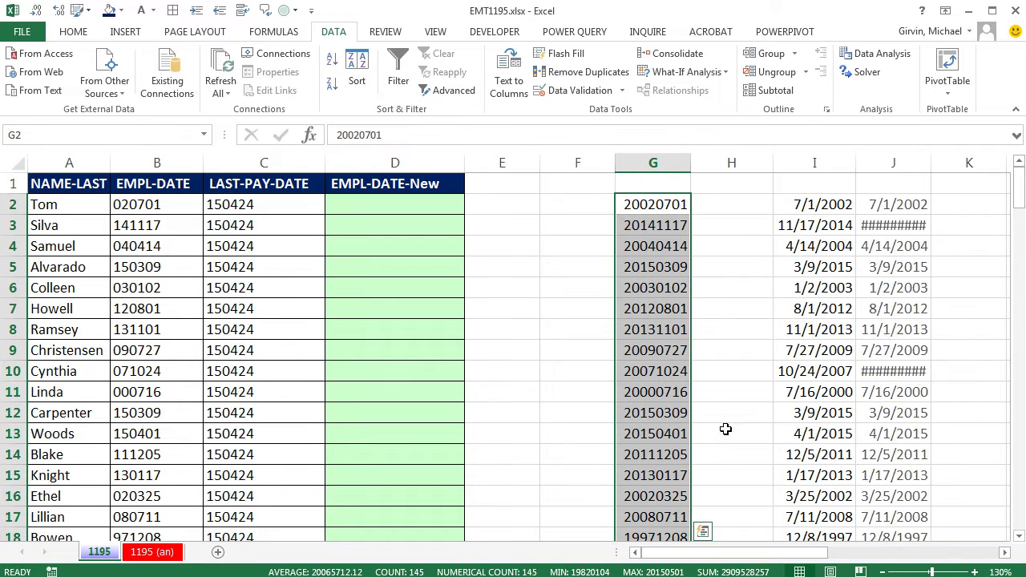
pyautogui.doubleClick(930, 165)
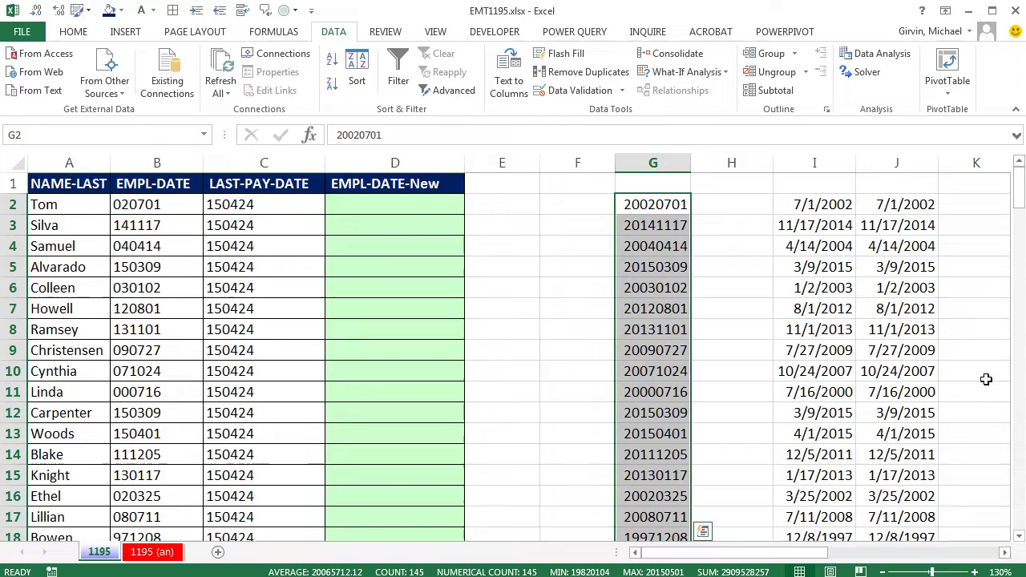
pyautogui.scroll(-2, 978, 381)
pyautogui.moveTo(818, 413); pyautogui.dragTo(900, 410)
pyautogui.scroll(2, 722, 377)
# Select cell D2 at the top of the EMPL-DATE-New column
pyautogui.click(364, 207)
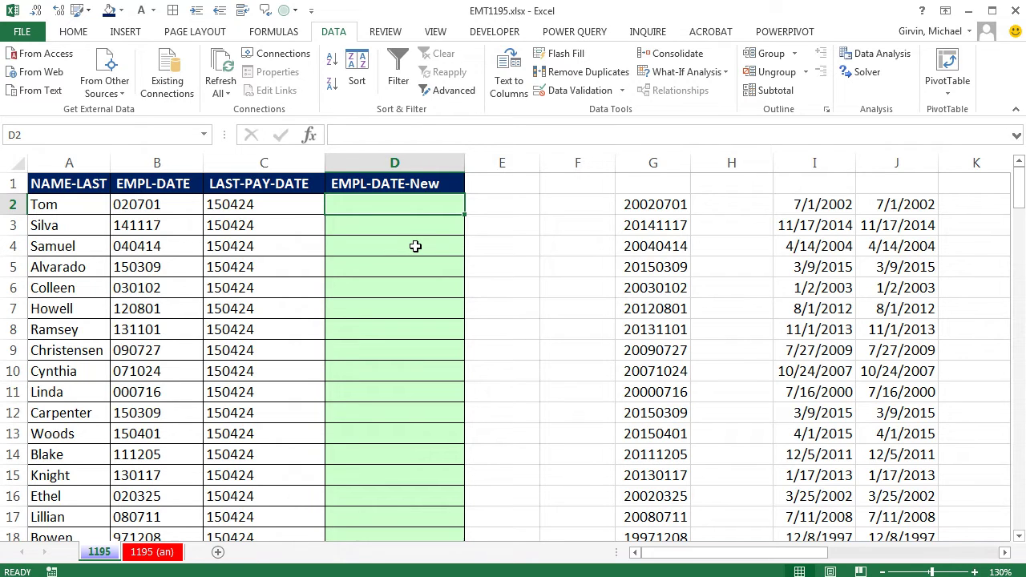
# Enter =LEFT(B2,2) in D2 and fill it down column D
pyautogui.write('=l')
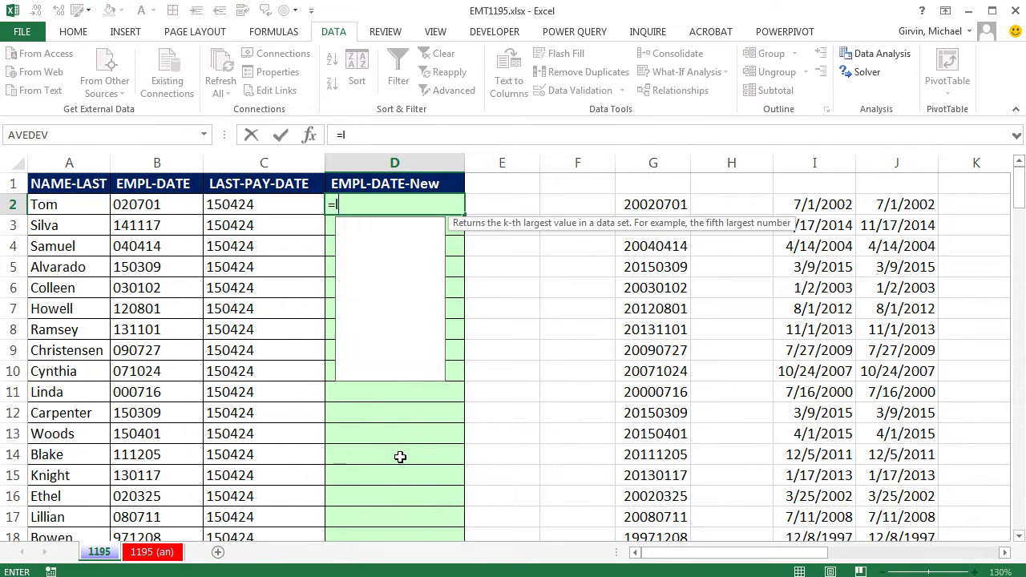
pyautogui.write('eft(')
pyautogui.click(132, 202)
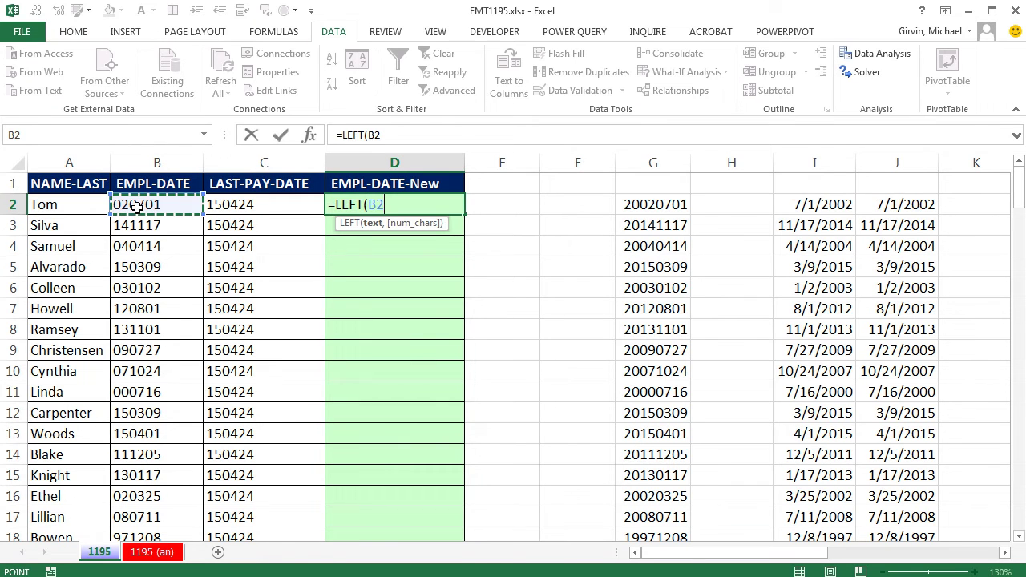
pyautogui.write(',2')
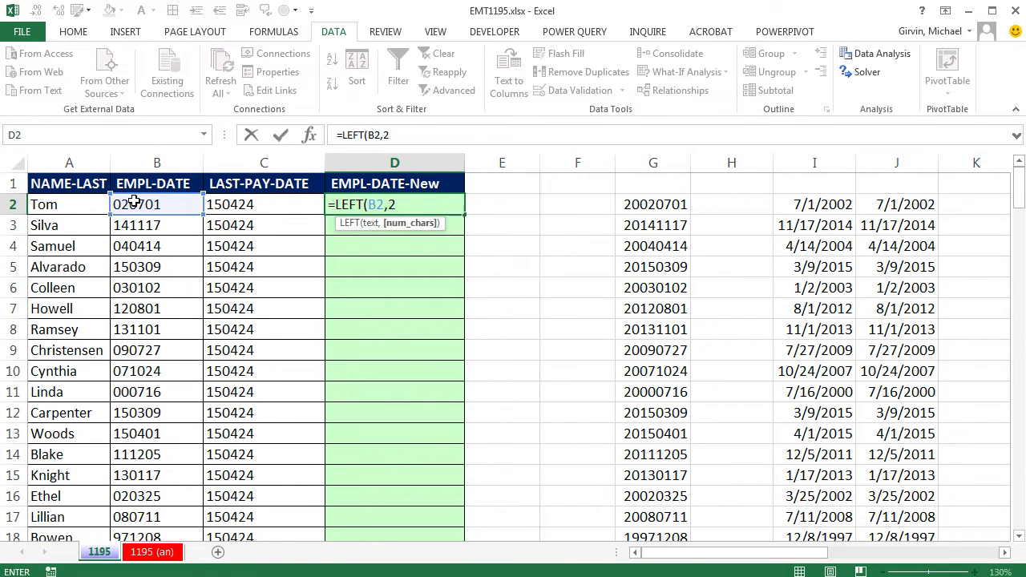
pyautogui.write(')')
pyautogui.hotkey('ctrl', 'Return')
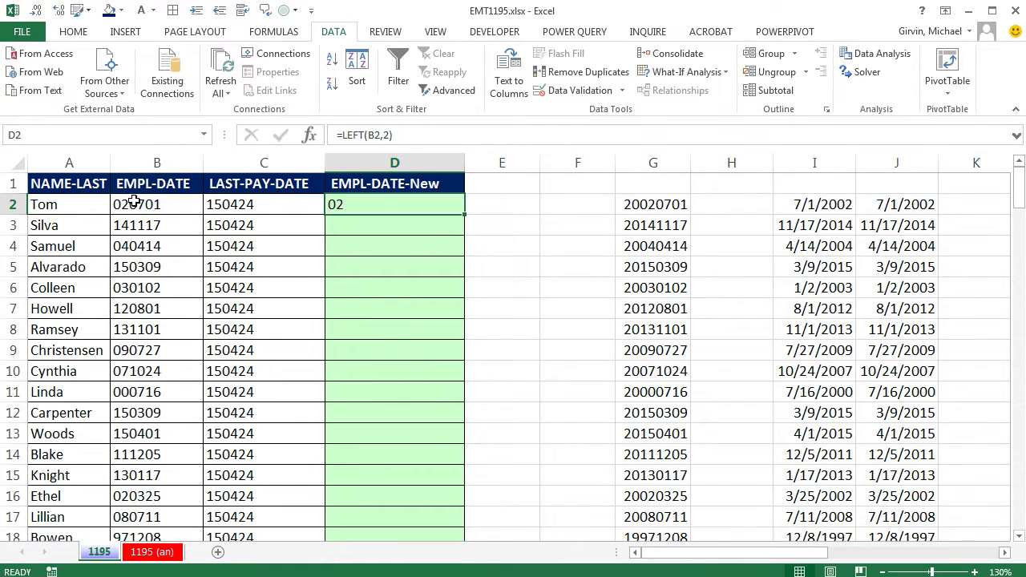
pyautogui.doubleClick(464, 214)
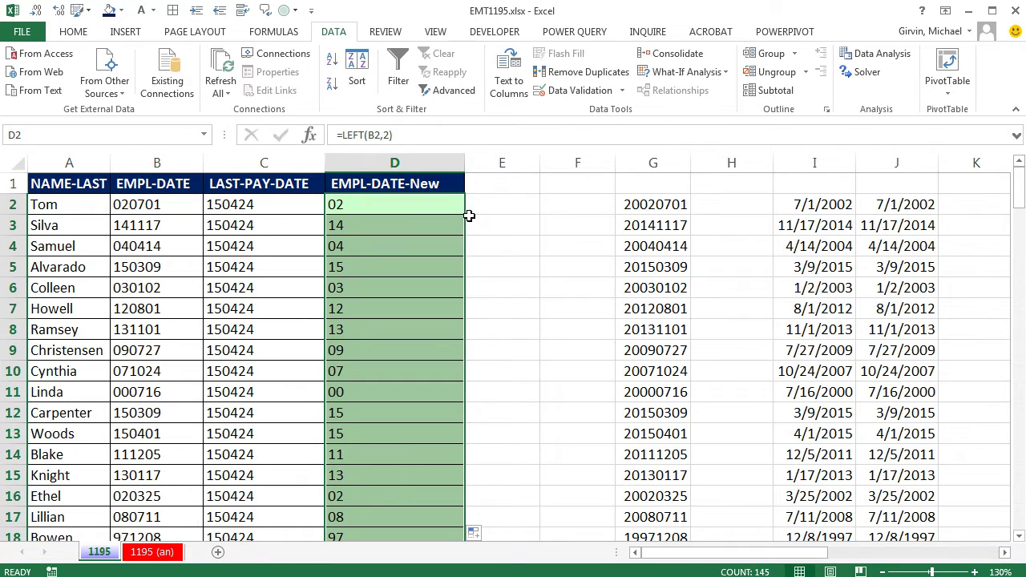
pyautogui.scroll(-1, 396, 470)
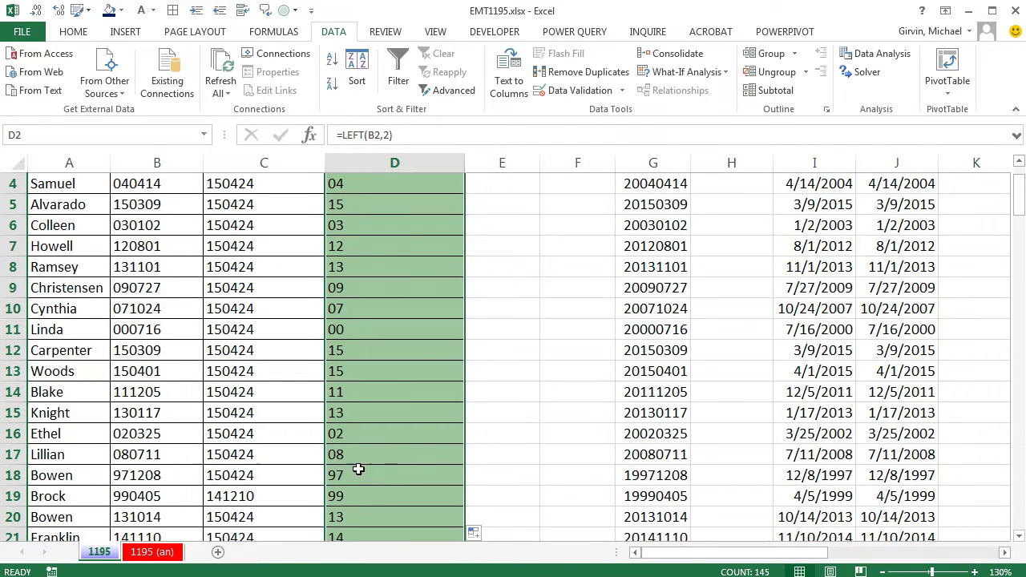
pyautogui.scroll(1, 358, 470)
# Review D2's formula, then enter =TODAY() in E2
pyautogui.click(373, 206)
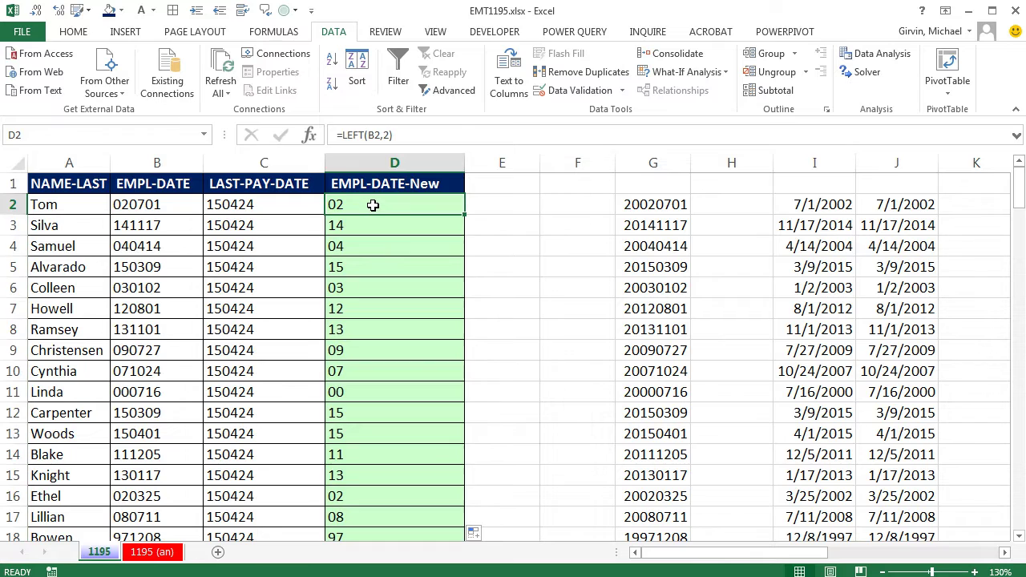
pyautogui.doubleClick(373, 206)
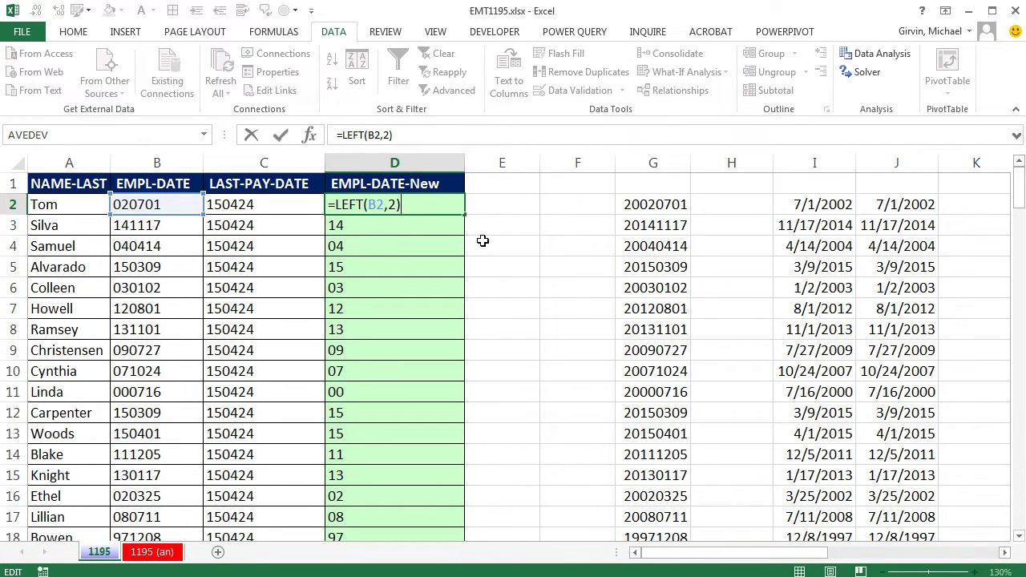
pyautogui.click(504, 205)
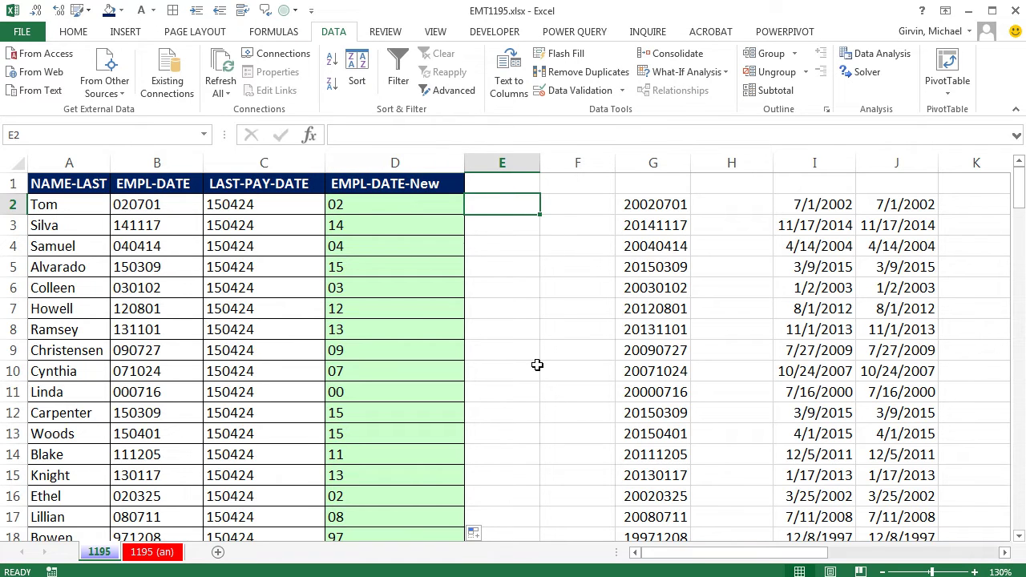
pyautogui.write('=to')
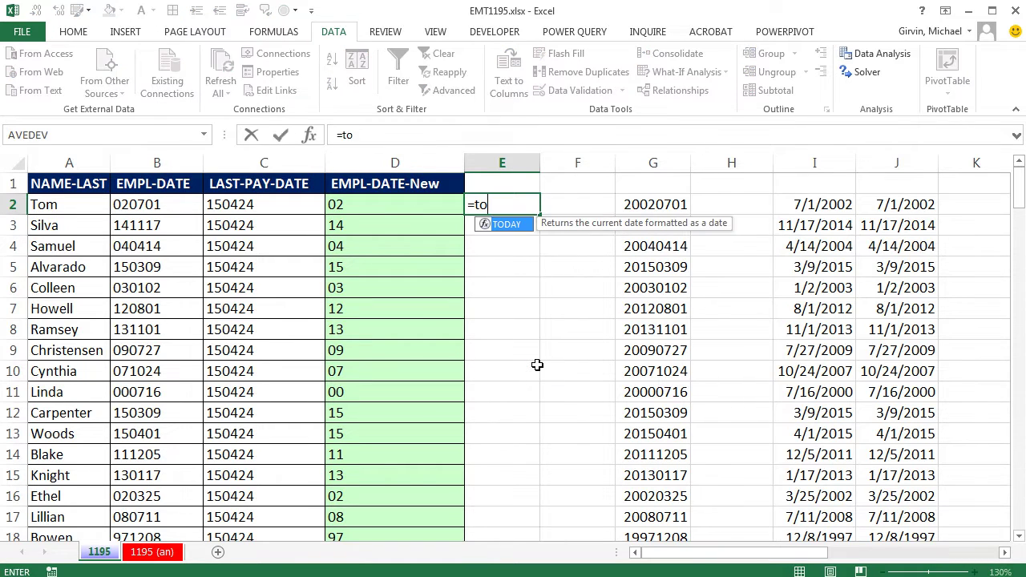
pyautogui.write('da')
pyautogui.press('Tab')
pyautogui.hotkey('ctrl', 'Return')
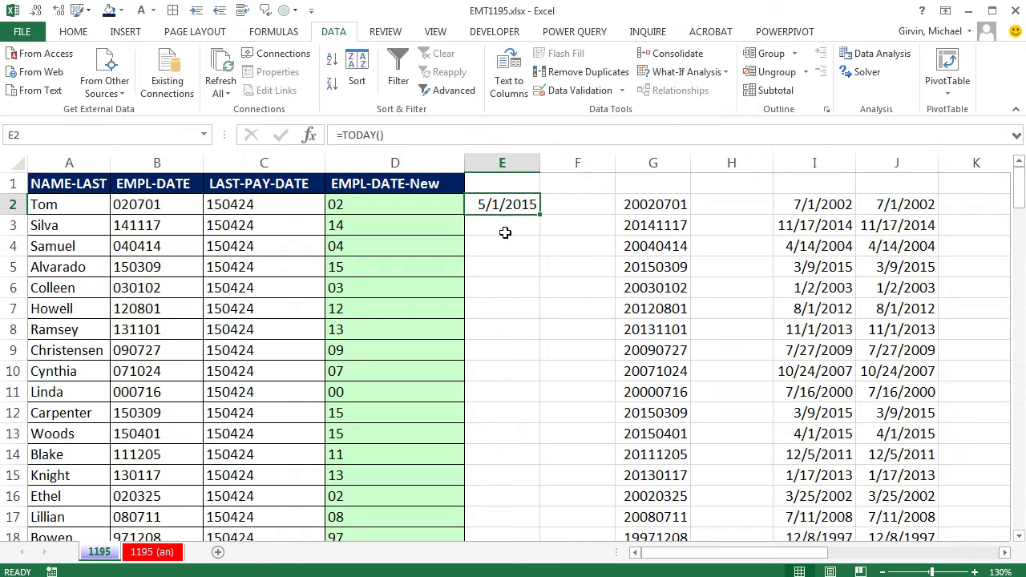
# Wrap E2 in YEAR so it shows 2015 in General format
pyautogui.press('F2')
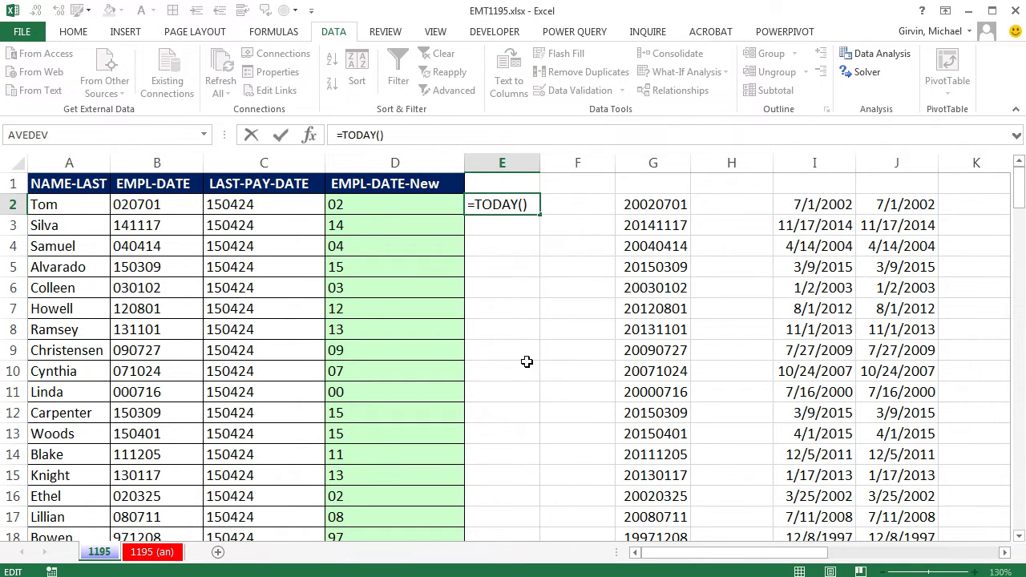
pyautogui.write('year')
pyautogui.press('Tab')
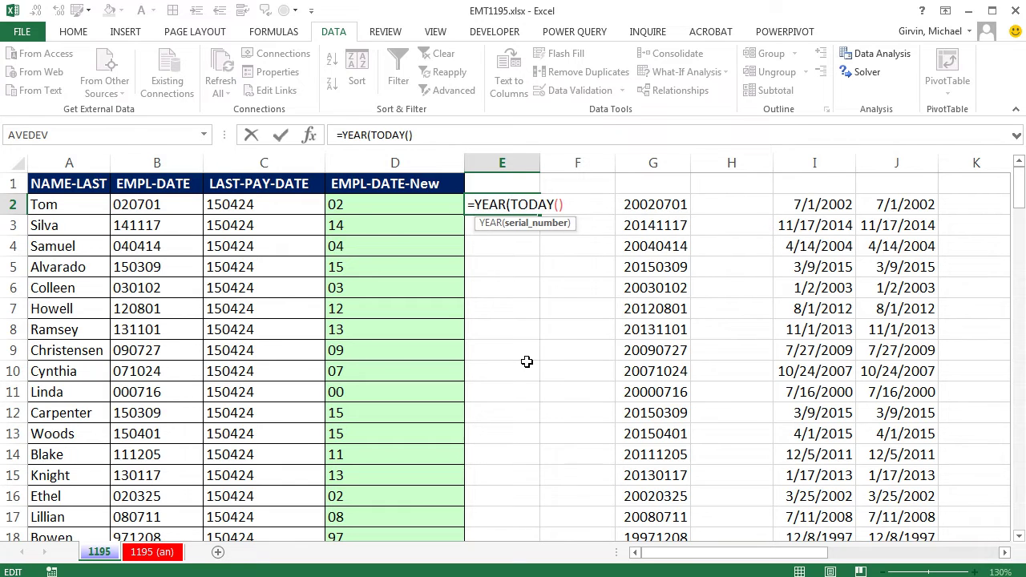
pyautogui.press('Return')
pyautogui.press('Return')
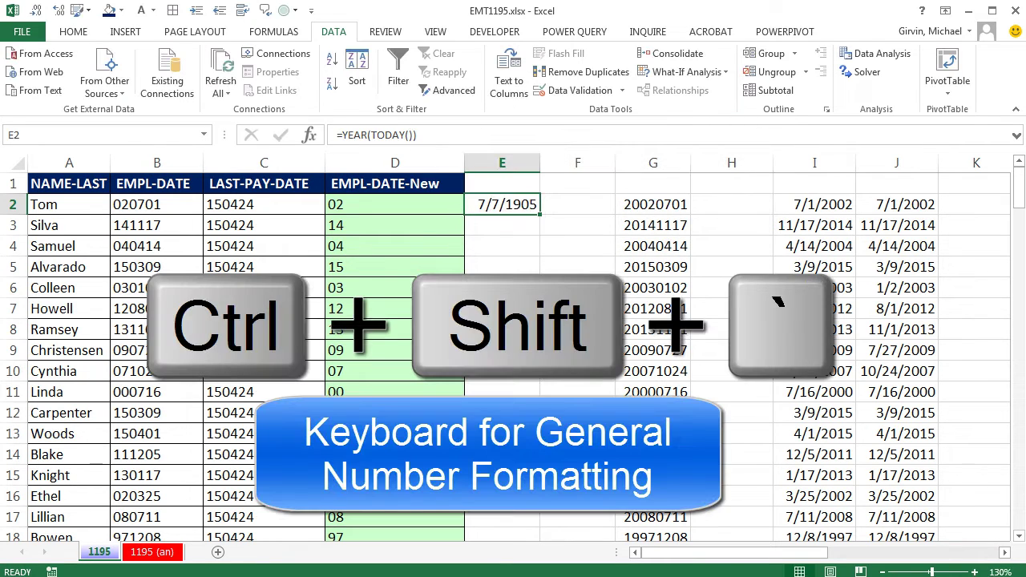
pyautogui.hotkey('ctrl', 'shift', '`')
pyautogui.click(73, 32)
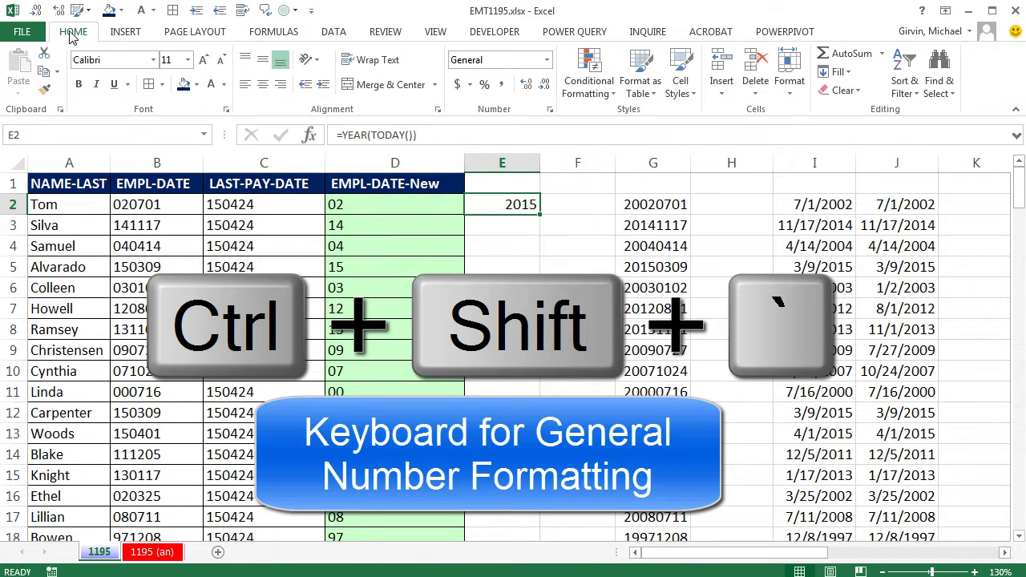
pyautogui.click(546, 60)
pyautogui.click(521, 90)
# Change E2 to =RIGHT(YEAR(TODAY()),2) so it returns 15
pyautogui.doubleClick(505, 207)
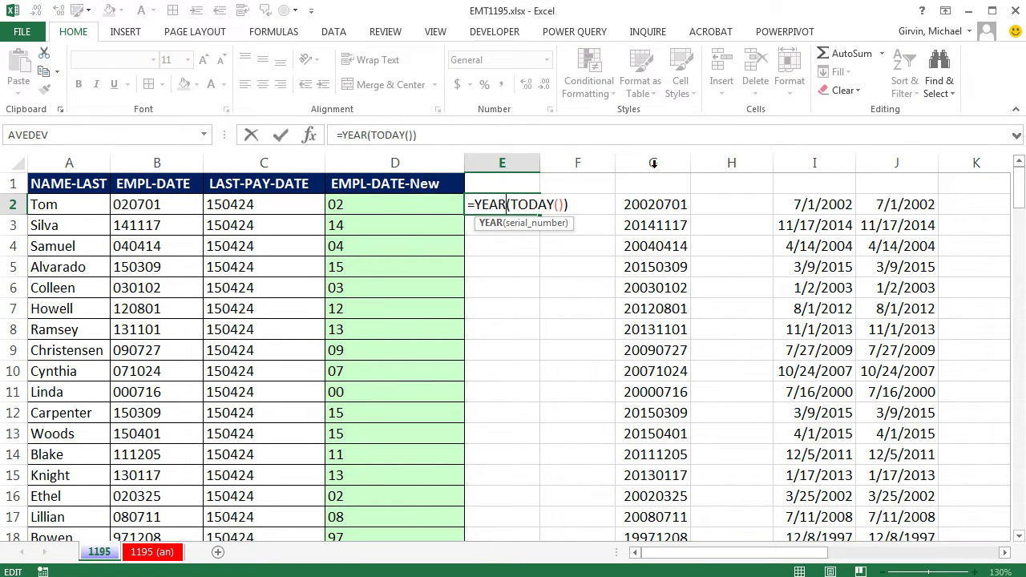
pyautogui.click(474, 205)
pyautogui.write('righ')
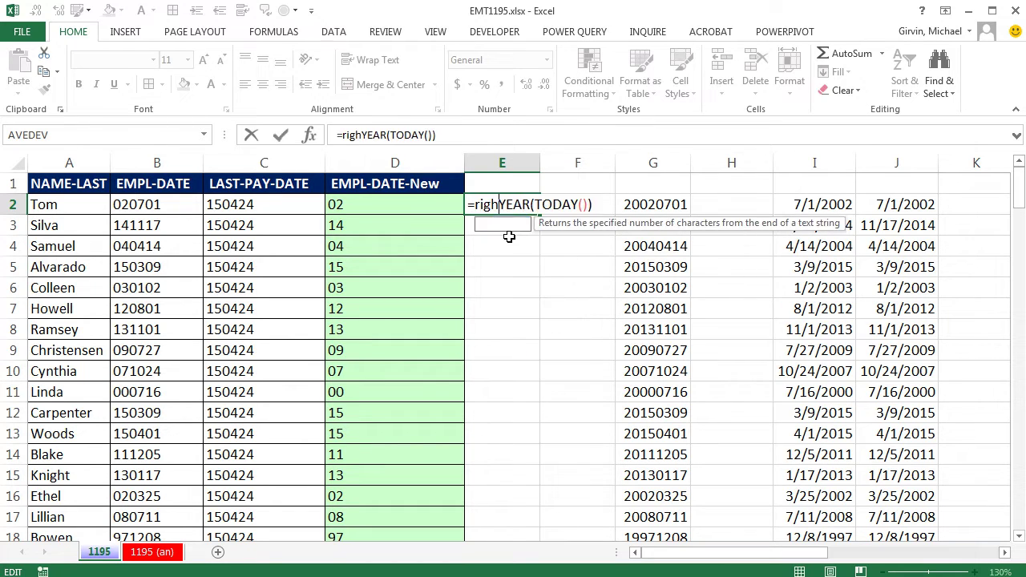
pyautogui.press('Tab')
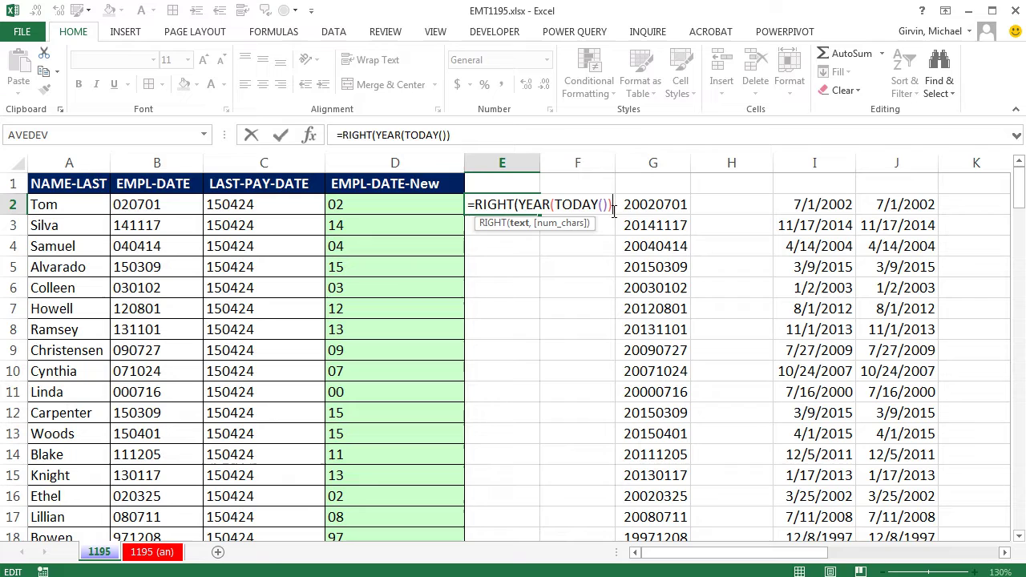
pyautogui.write('),2)')
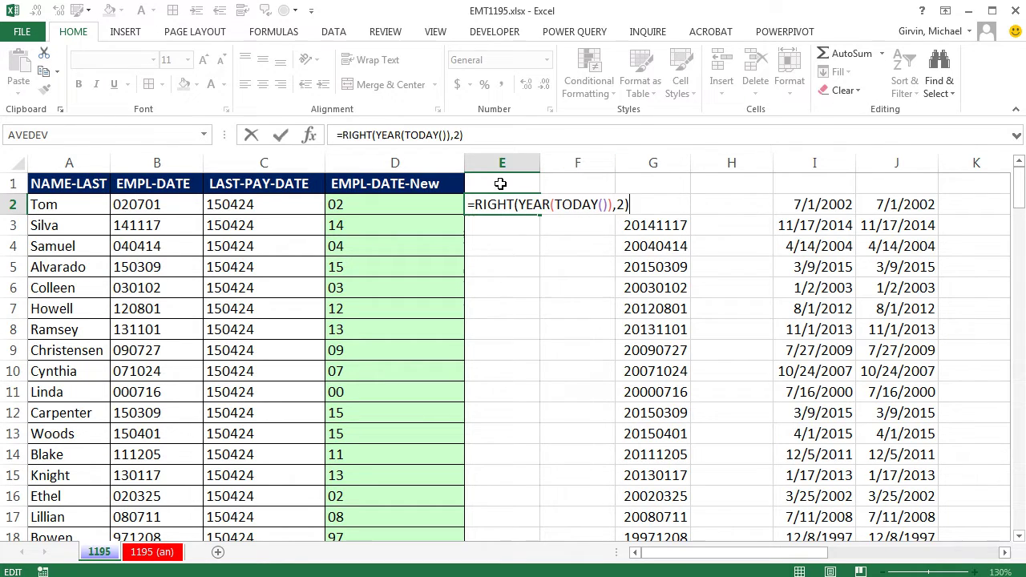
pyautogui.hotkey('ctrl', 'Return')
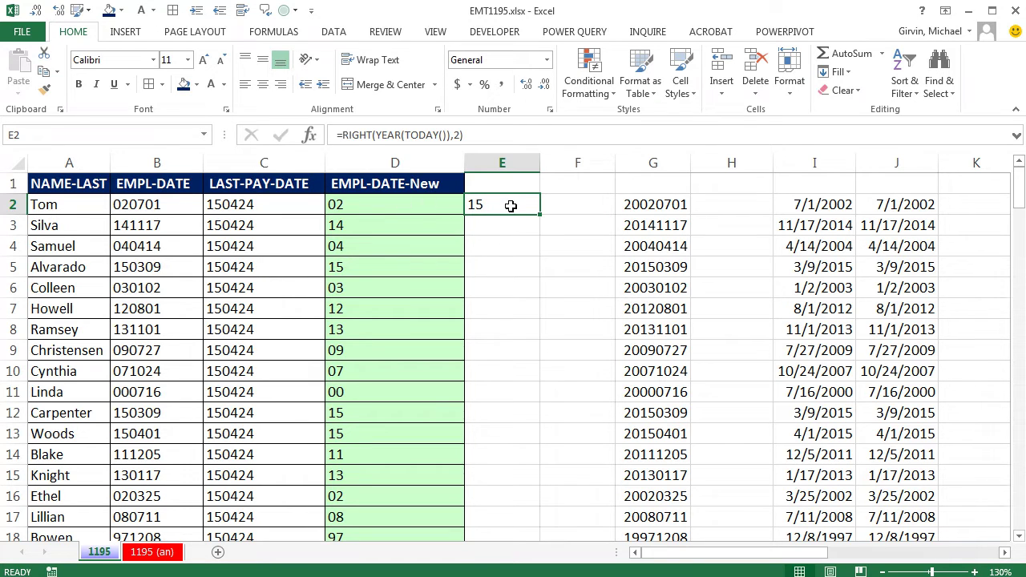
# Copy the RIGHT(YEAR(TODAY()),2) expression from E2 without changing the cell
pyautogui.doubleClick(511, 207)
pyautogui.moveTo(475, 205); pyautogui.dragTo(709, 215)
pyautogui.hotkey('ctrl', 'c')
pyautogui.press('Escape')
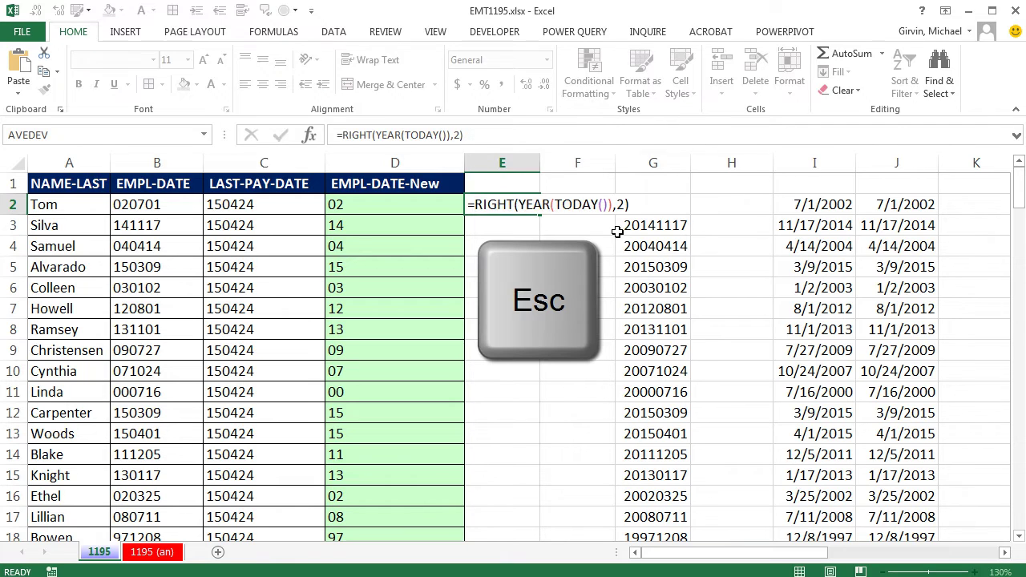
# Extend D2 to =LEFT(B2,2)>RIGHT(YEAR(TODAY()),2) and fill it down column D
pyautogui.click(392, 206)
pyautogui.press('F2')
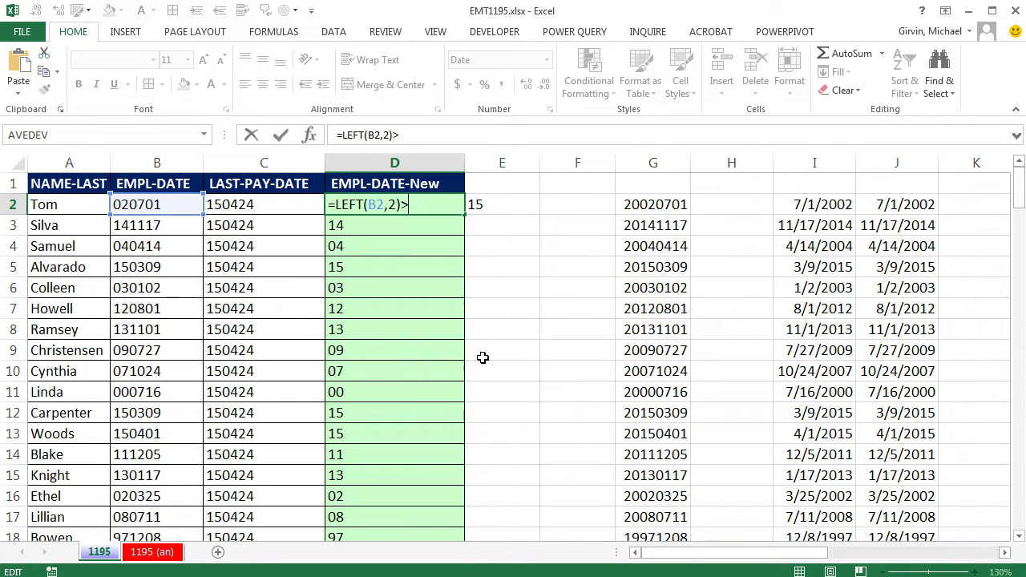
pyautogui.hotkey('ctrl', 'v')
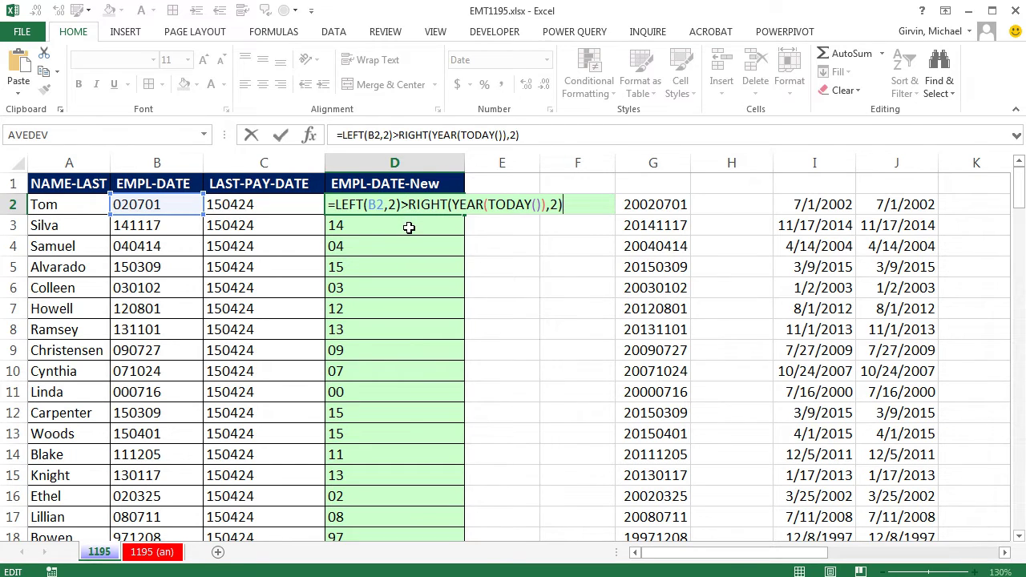
pyautogui.hotkey('ctrl', 'Return')
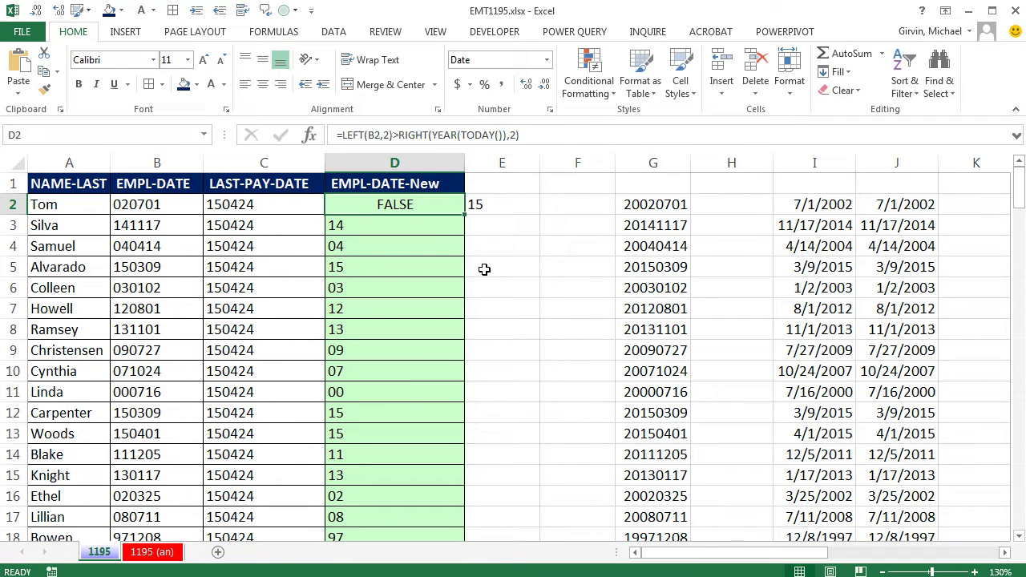
pyautogui.doubleClick(463, 215)
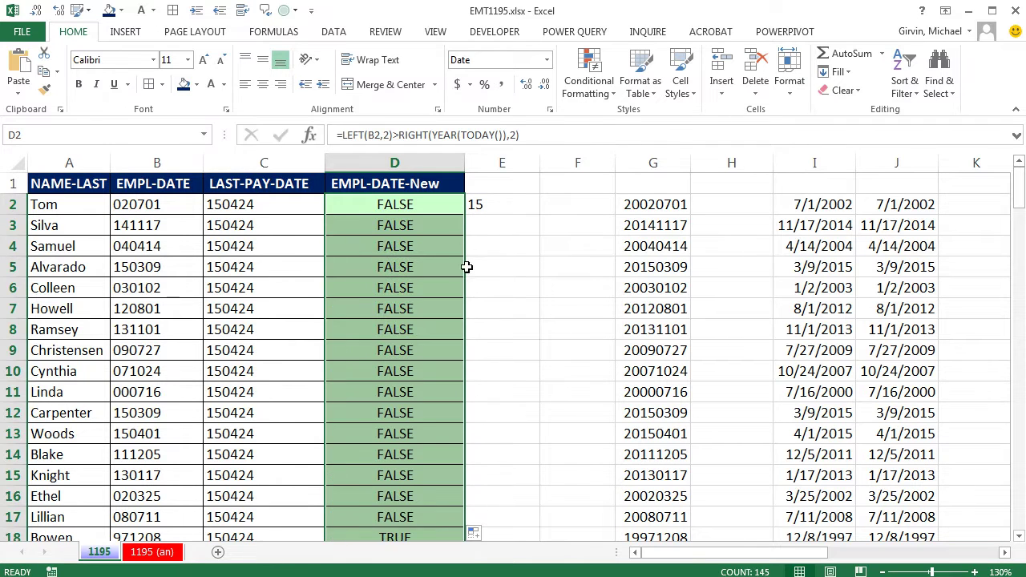
pyautogui.scroll(-1, 465, 286)
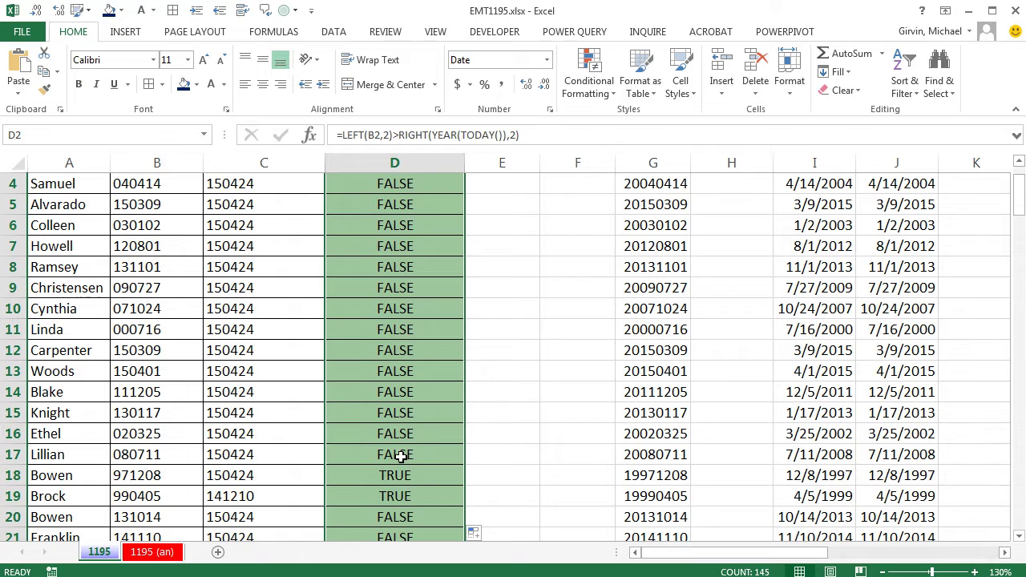
pyautogui.scroll(1, 428, 407)
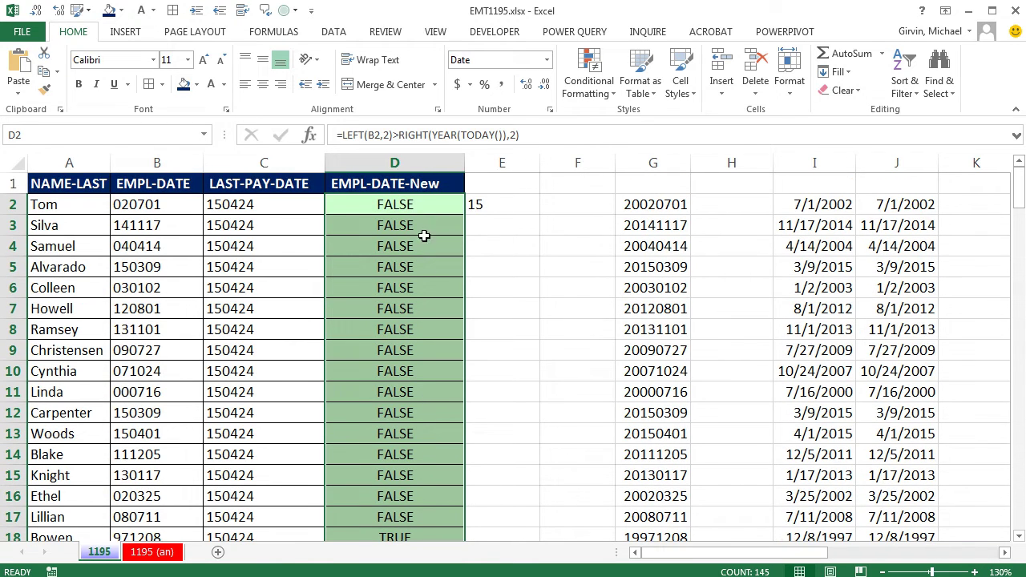
# Wrap the comparison in IF(...,19,20) across D2:D146 and apply General number format
pyautogui.doubleClick(423, 210)
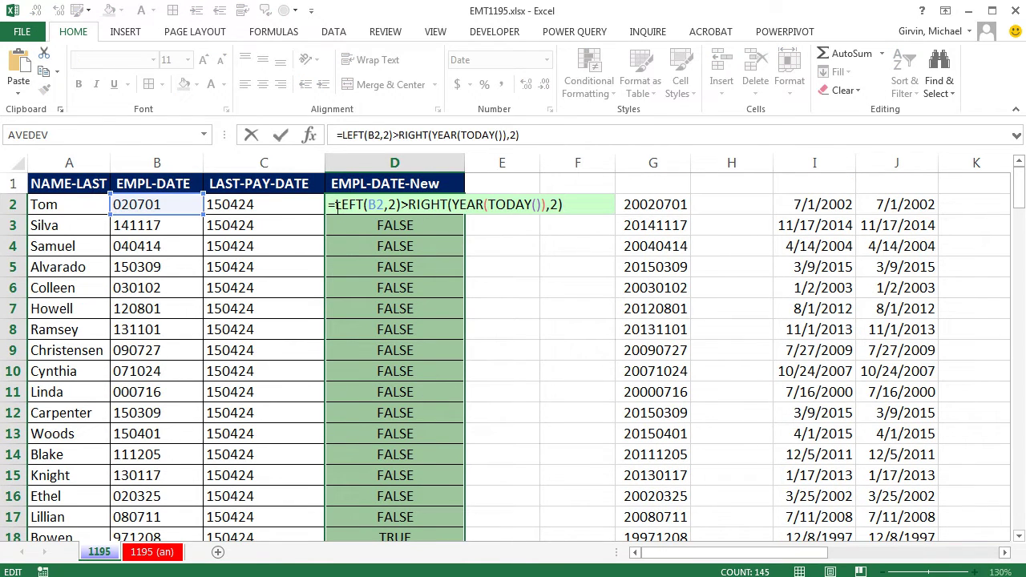
pyautogui.press('Home')
pyautogui.press('Right')
pyautogui.write('IF(')
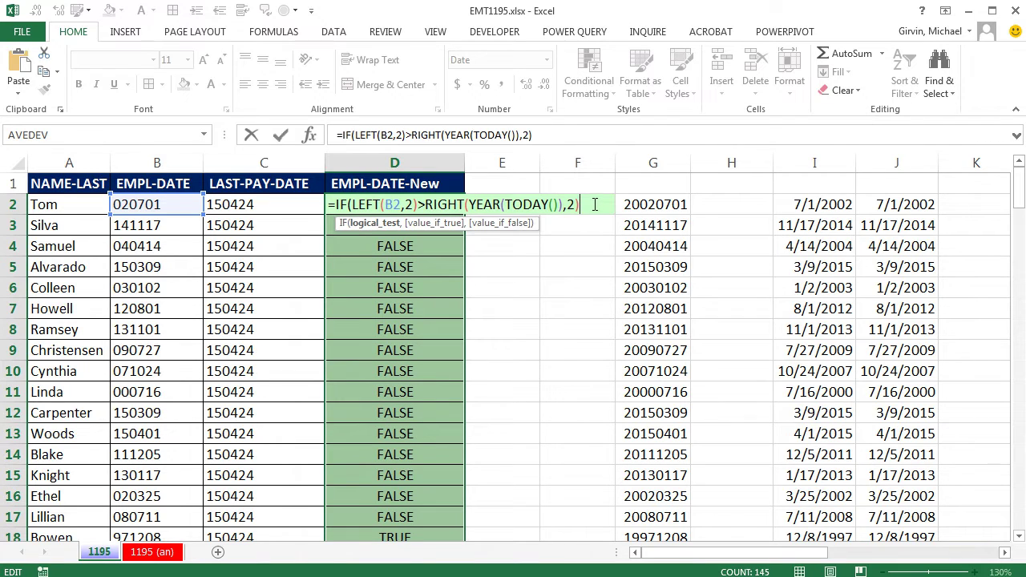
pyautogui.write(',19')
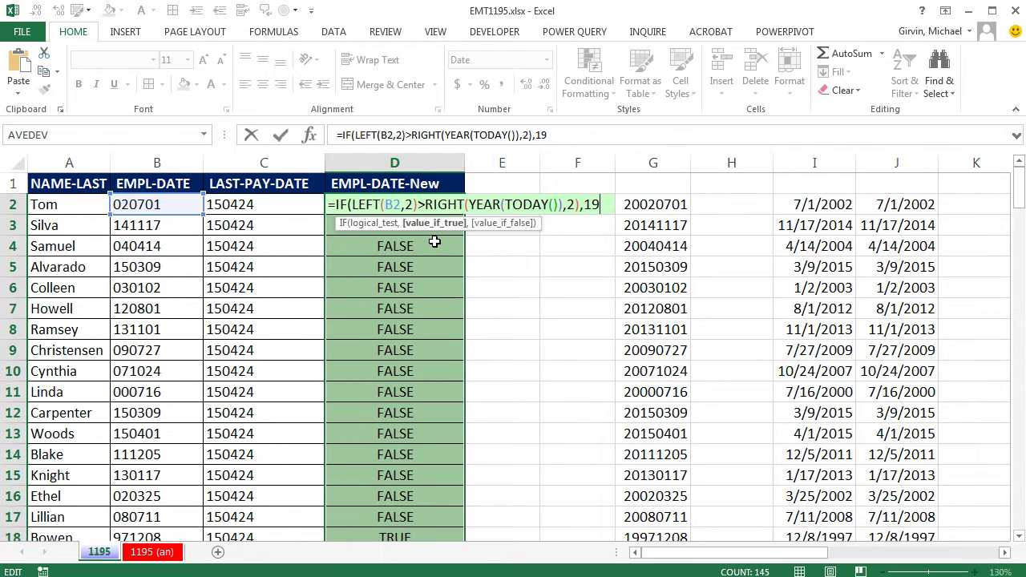
pyautogui.write(',20)')
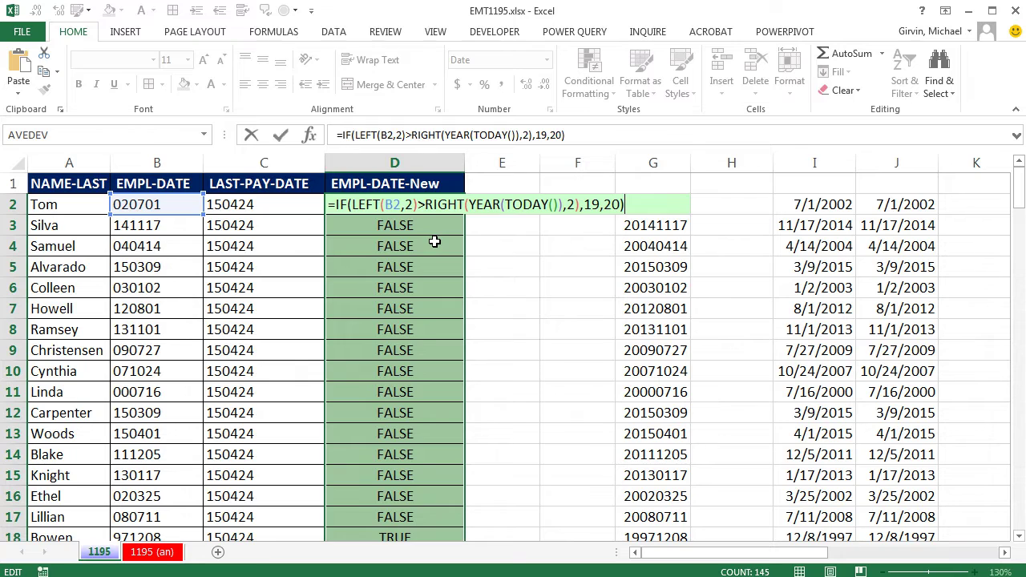
pyautogui.hotkey('ctrl', 'Return')
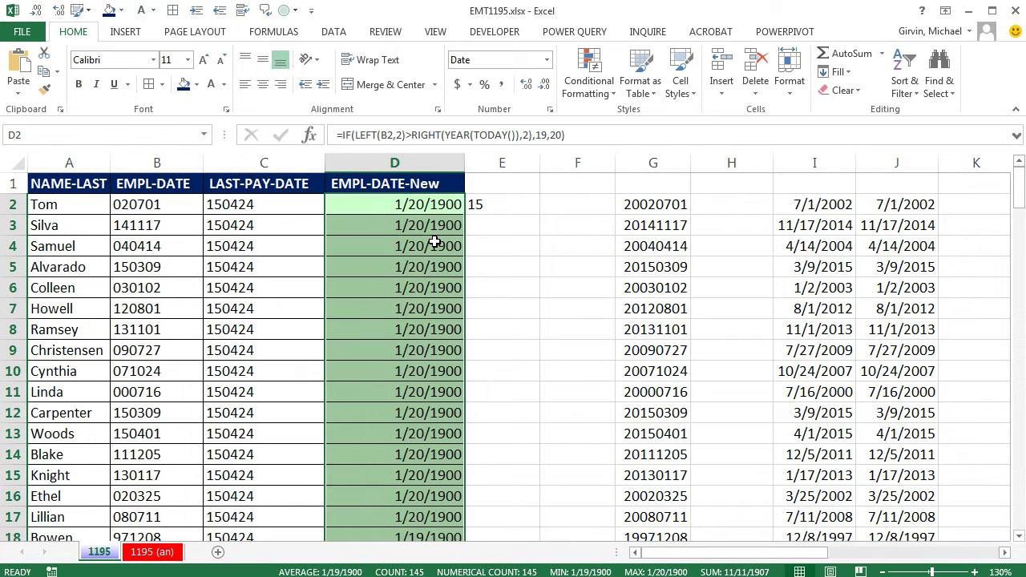
pyautogui.hotkey('ctrl', 'shift', '`')
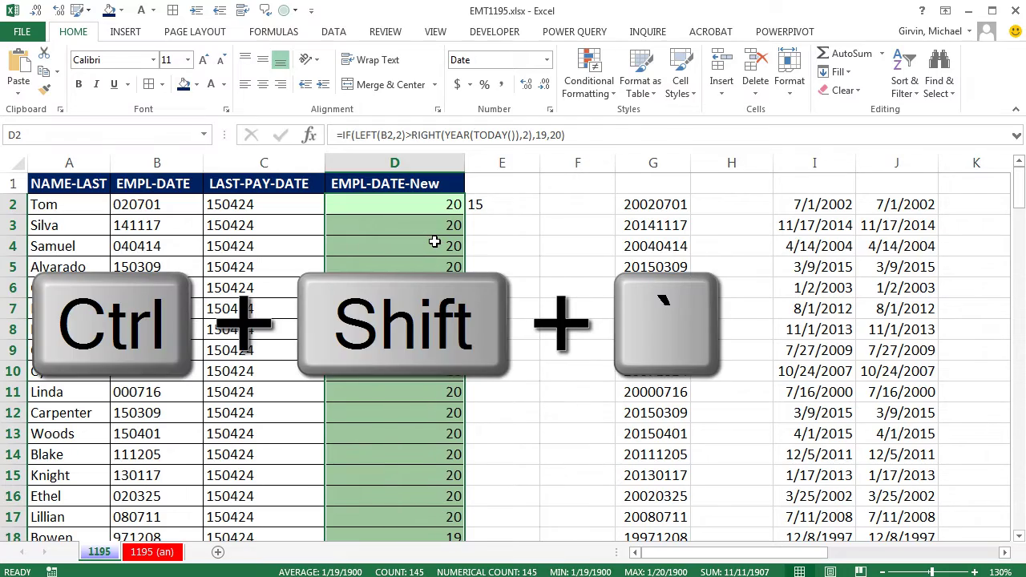
pyautogui.scroll(-1, 445, 257)
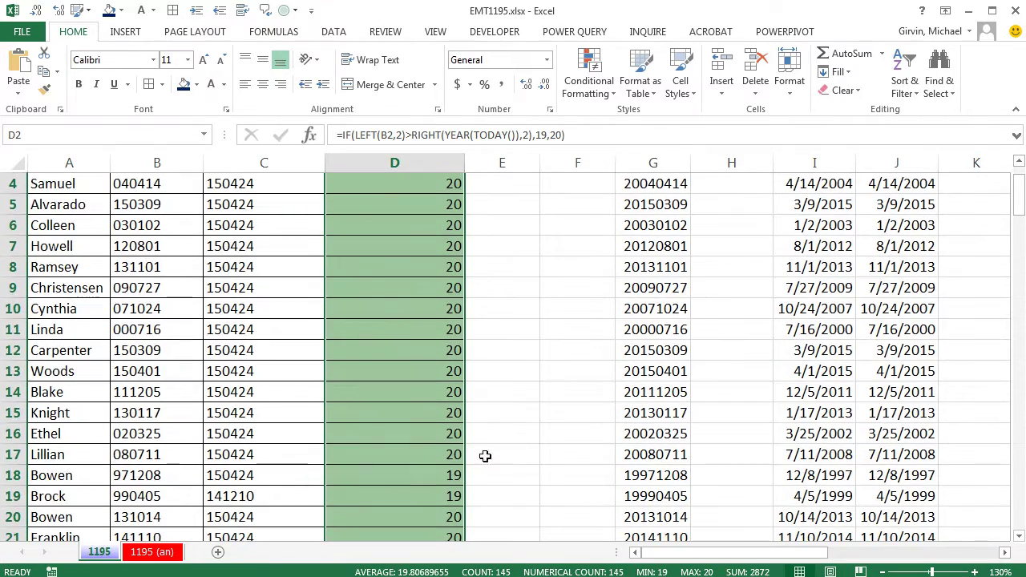
pyautogui.scroll(-3, 509, 474)
pyautogui.scroll(-10, 509, 475)
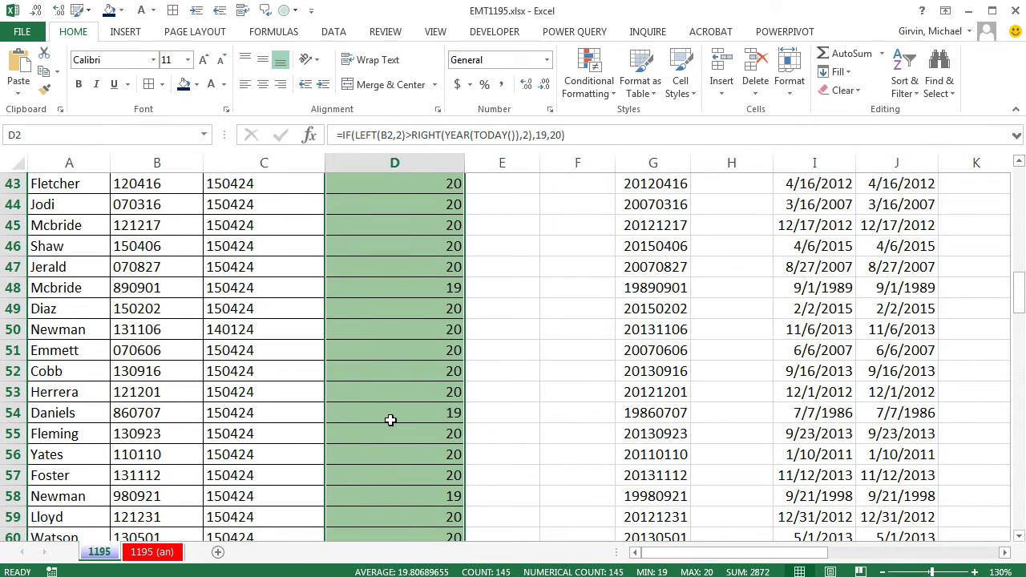
pyautogui.scroll(14, 391, 419)
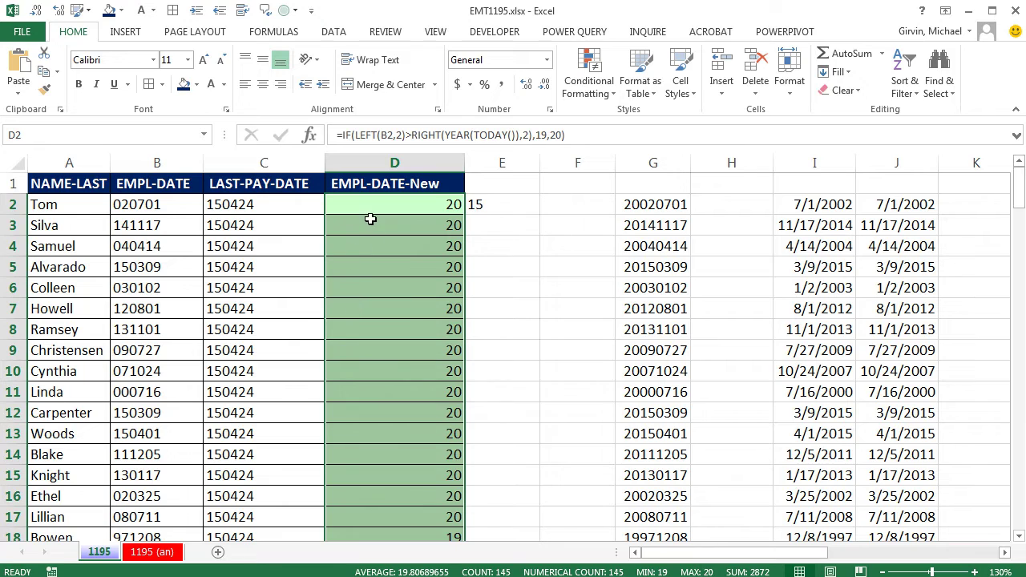
pyautogui.click(368, 207)
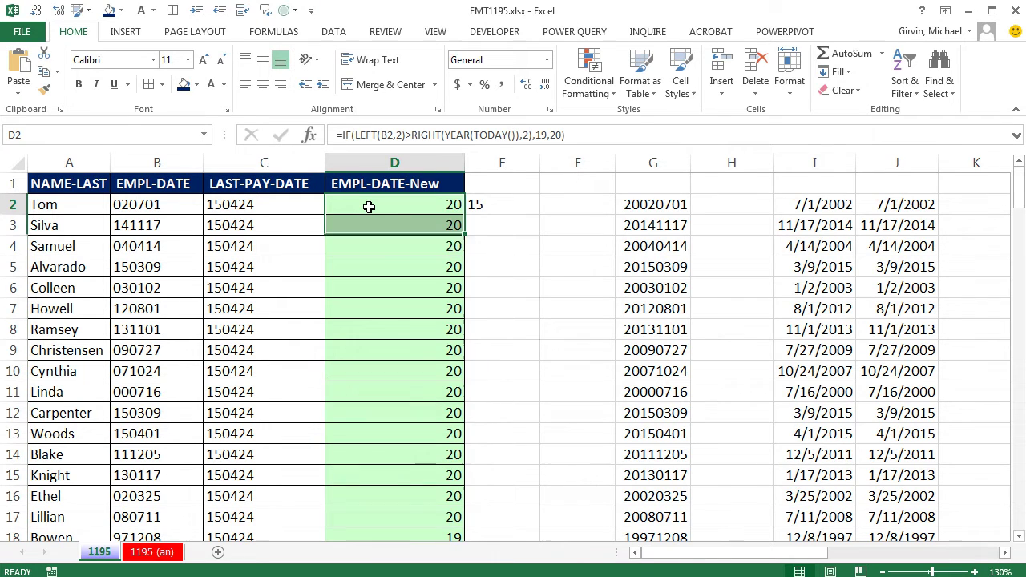
# Append &TEXT(B2,"00-00-00") to D2's formula, previewing that part with F9
pyautogui.press('F2')
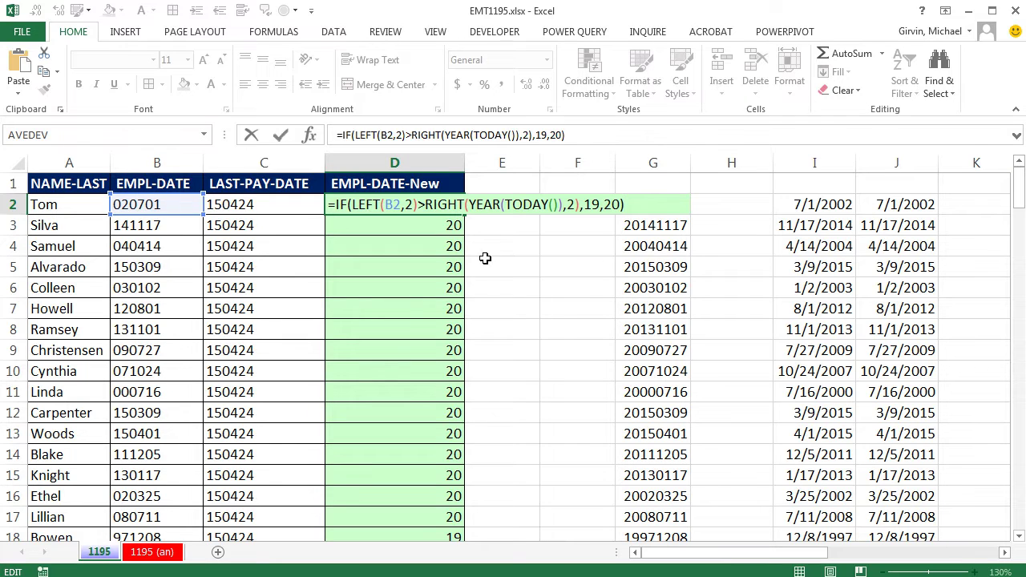
pyautogui.write('&tex')
pyautogui.press('Tab')
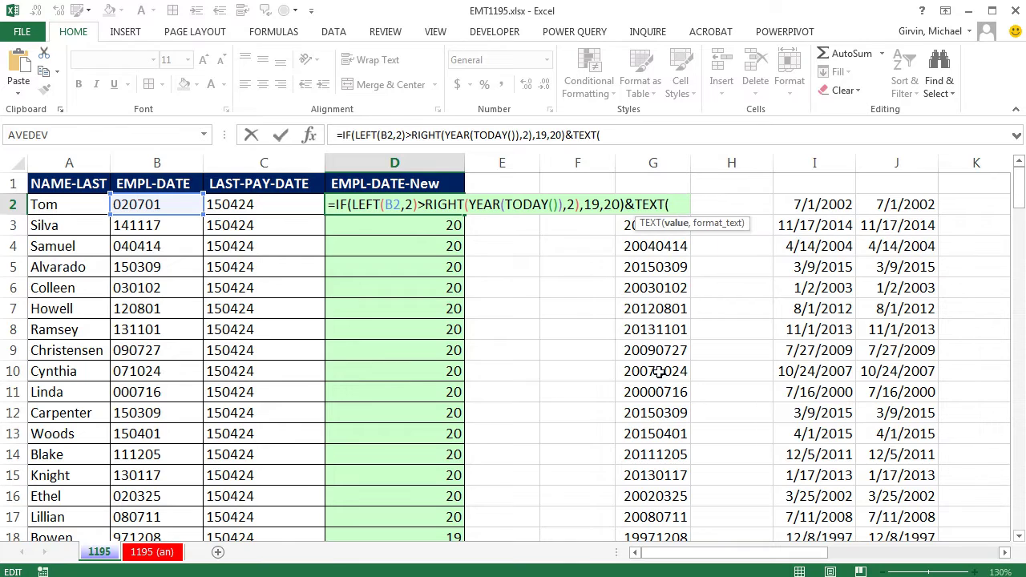
pyautogui.click(144, 206)
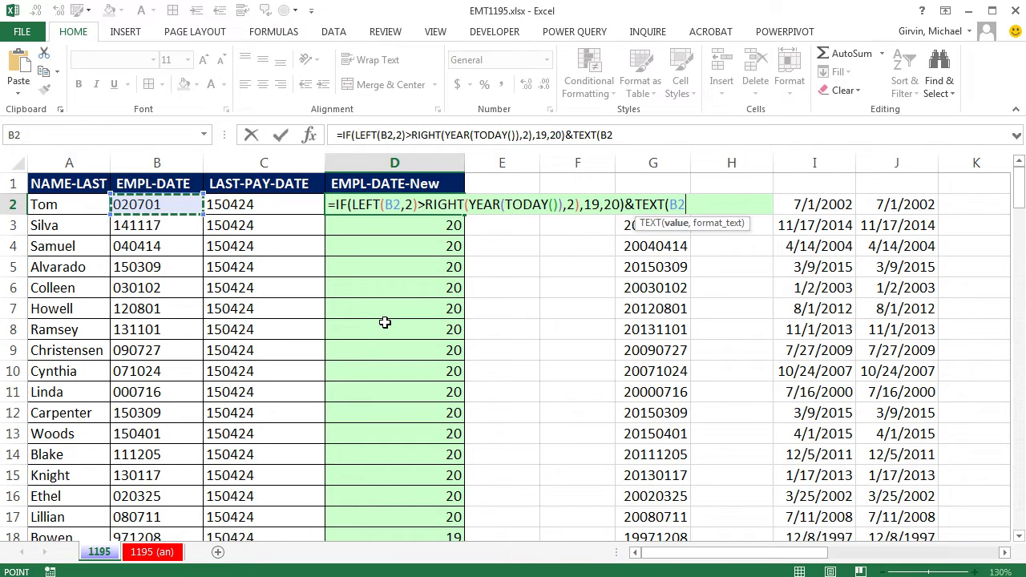
pyautogui.write(',')
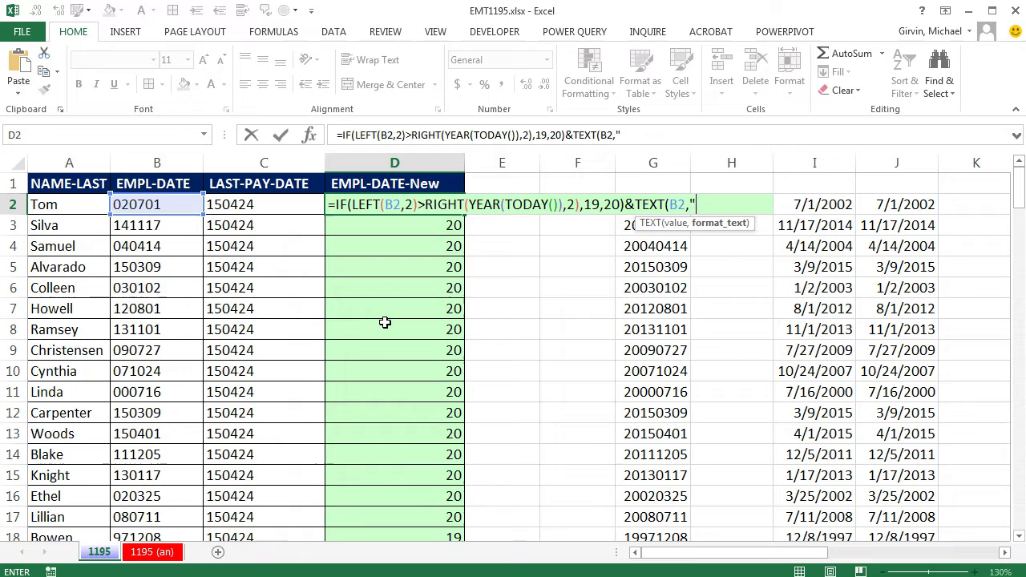
pyautogui.write('"00-00-0')
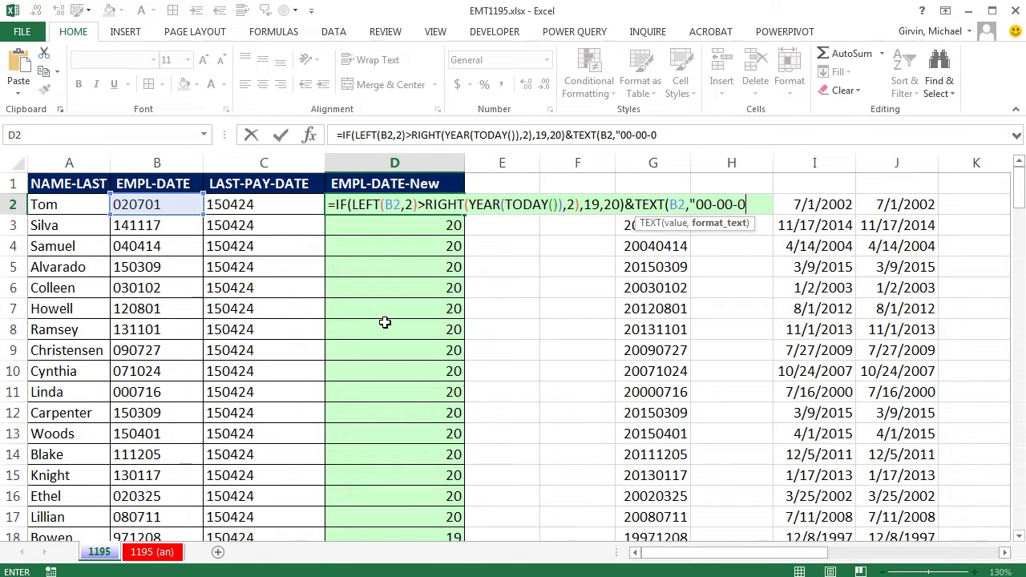
pyautogui.write('0")')
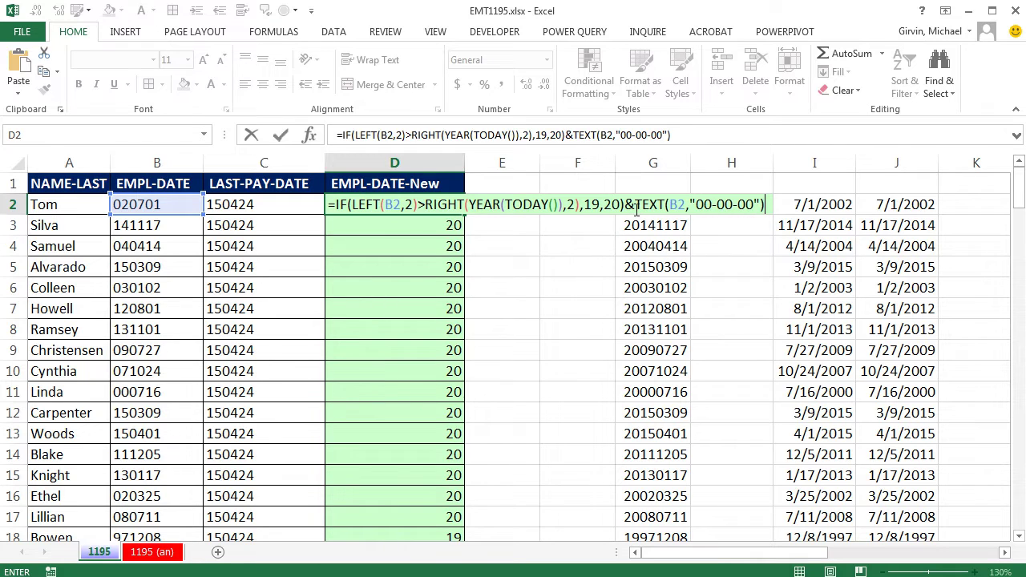
pyautogui.moveTo(636, 210); pyautogui.dragTo(864, 219)
pyautogui.press('F9')
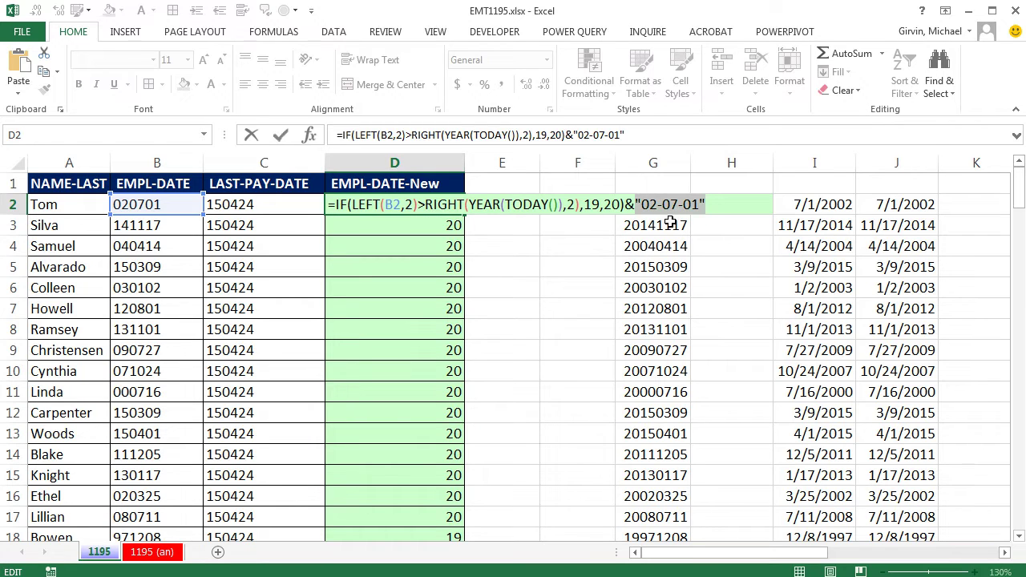
pyautogui.hotkey('ctrl', 'z')
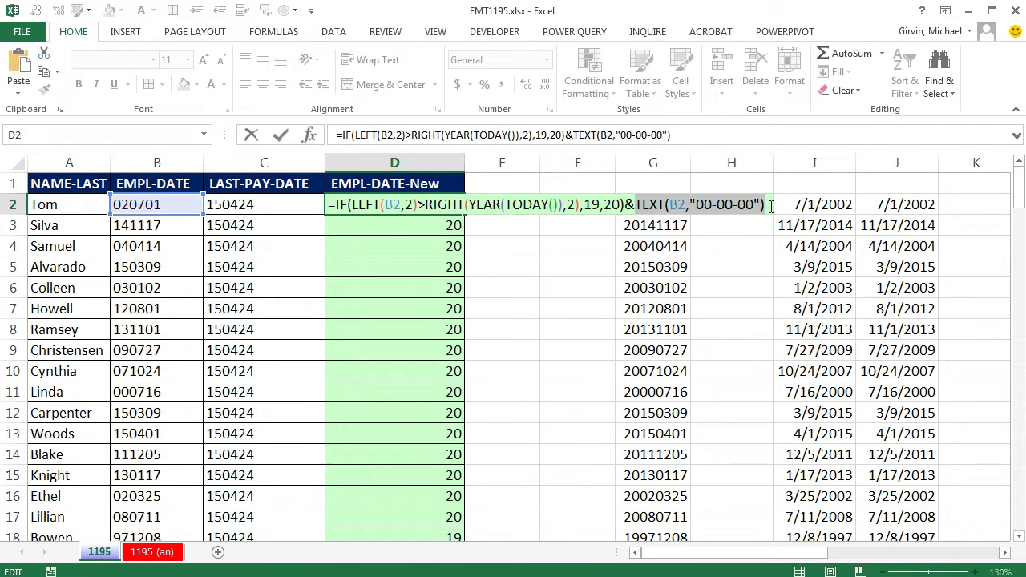
# Confirm D2 and fill it down so column D shows dates like 2002-07-01
pyautogui.hotkey('ctrl', 'Return')
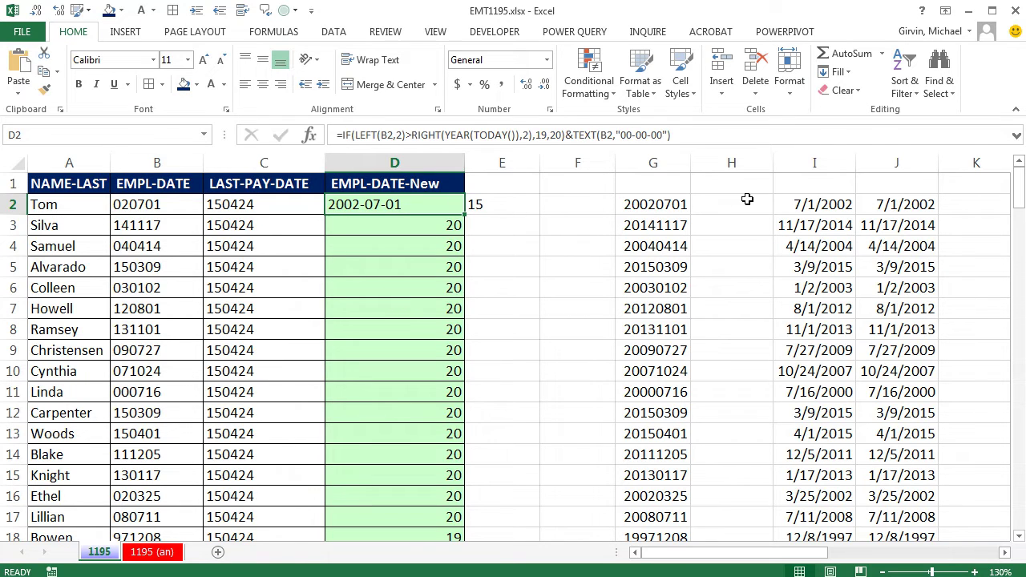
pyautogui.doubleClick(464, 214)
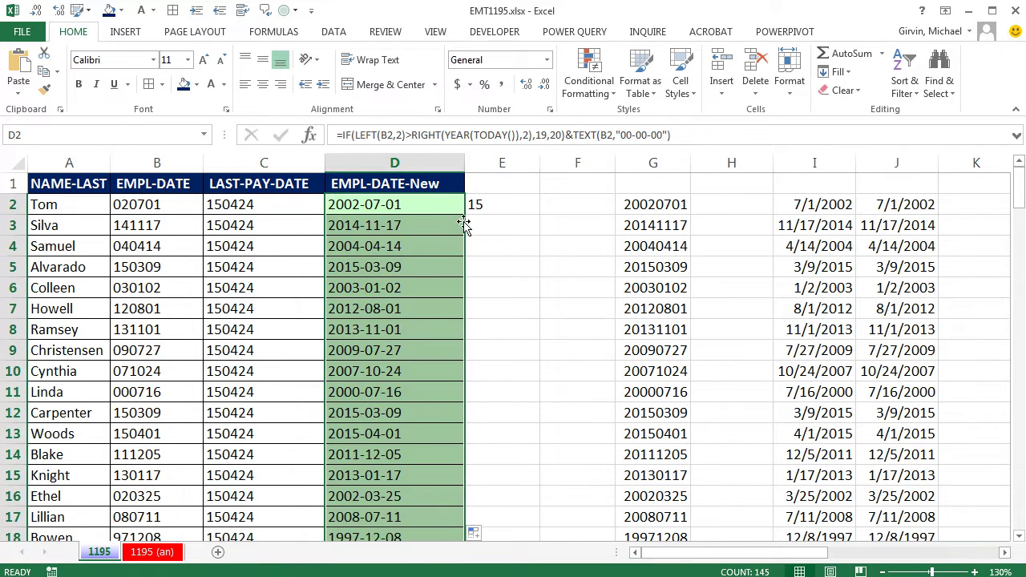
pyautogui.scroll(-1, 449, 433)
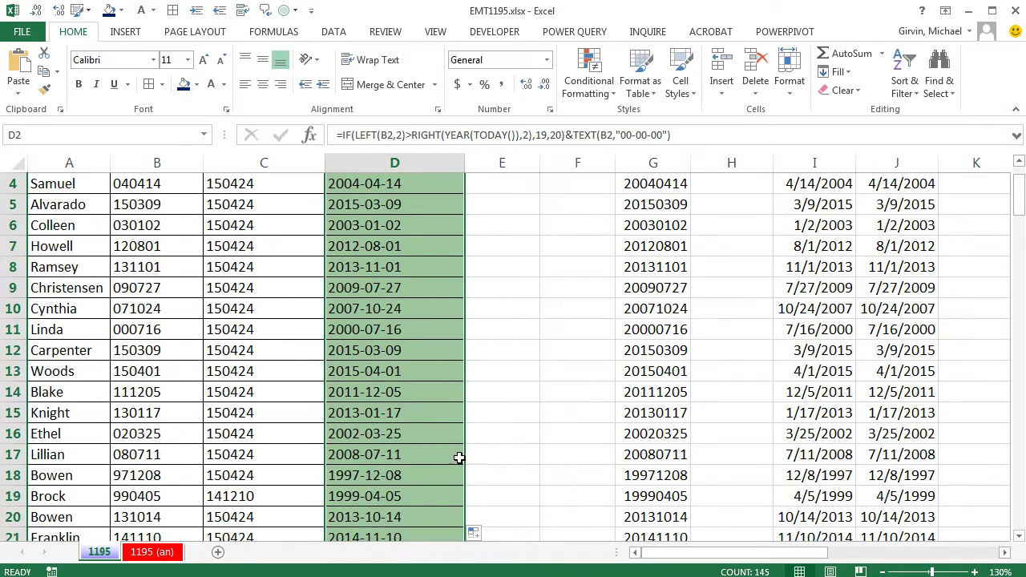
pyautogui.scroll(1, 470, 457)
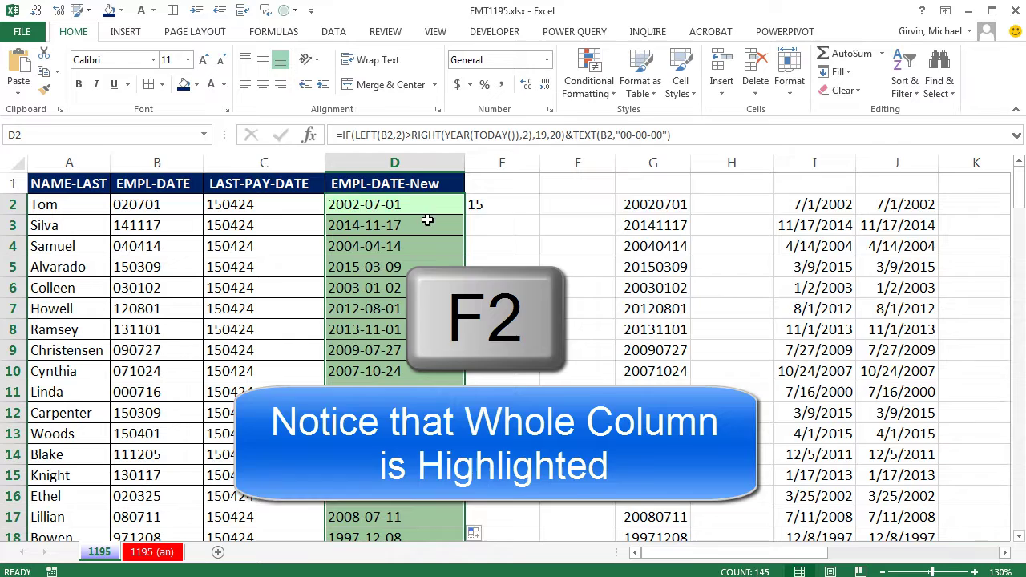
pyautogui.press('F2')
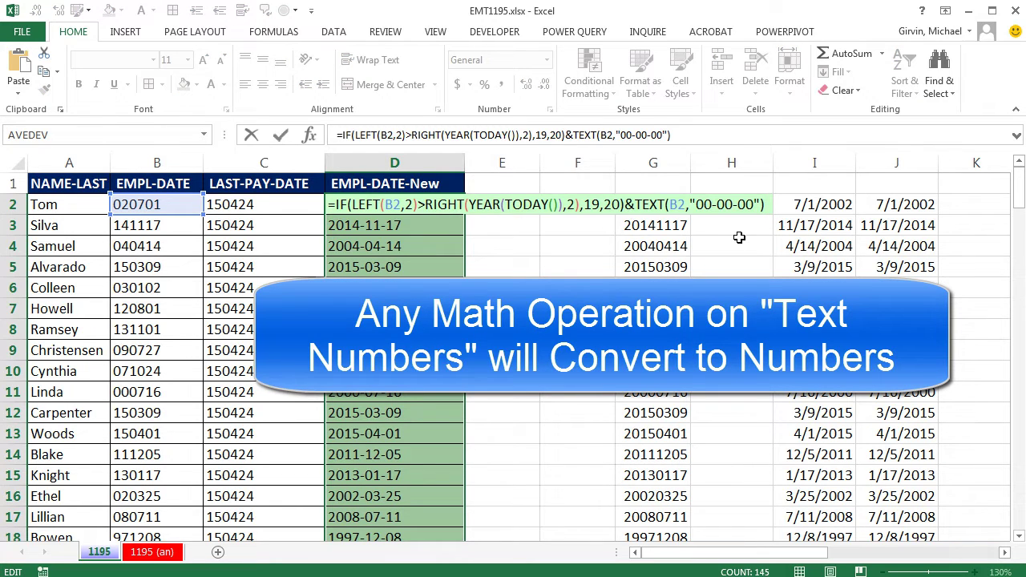
# Wrap D2's formula in parentheses with +0 and fill column D, giving serials like 37438
pyautogui.write('+0')
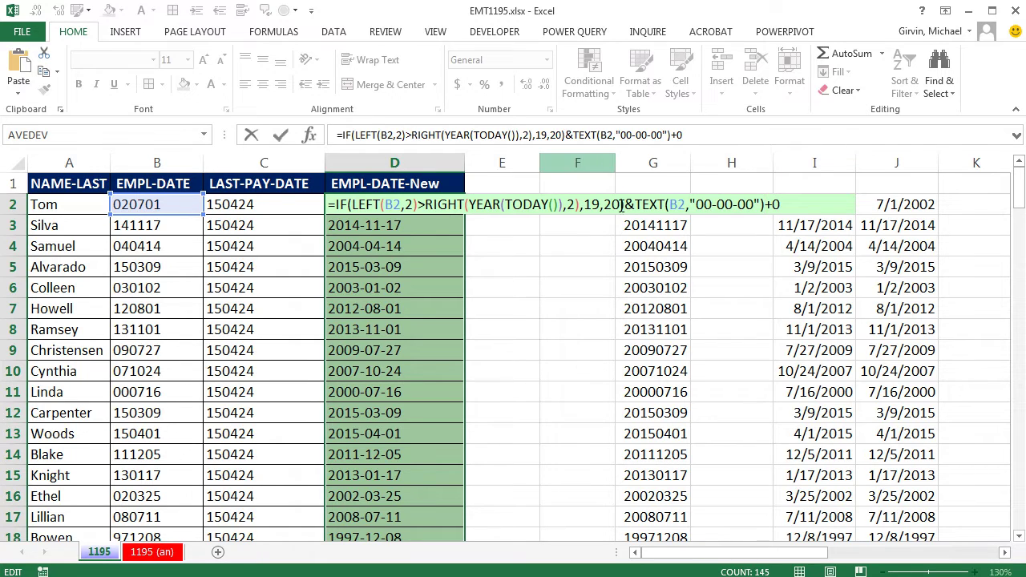
pyautogui.write(')')
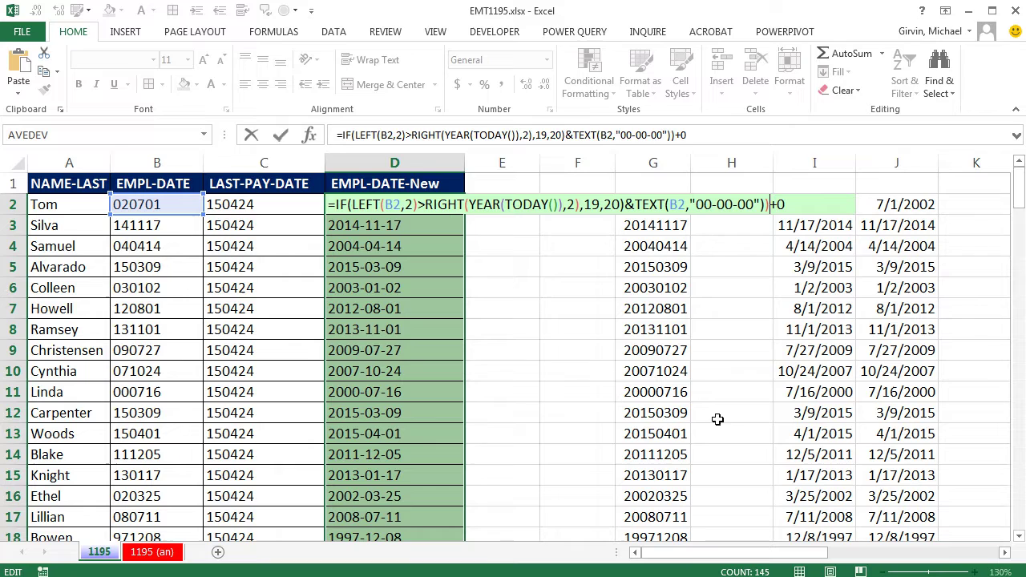
pyautogui.click(336, 205)
pyautogui.write('(')
pyautogui.hotkey('ctrl', 'Return')
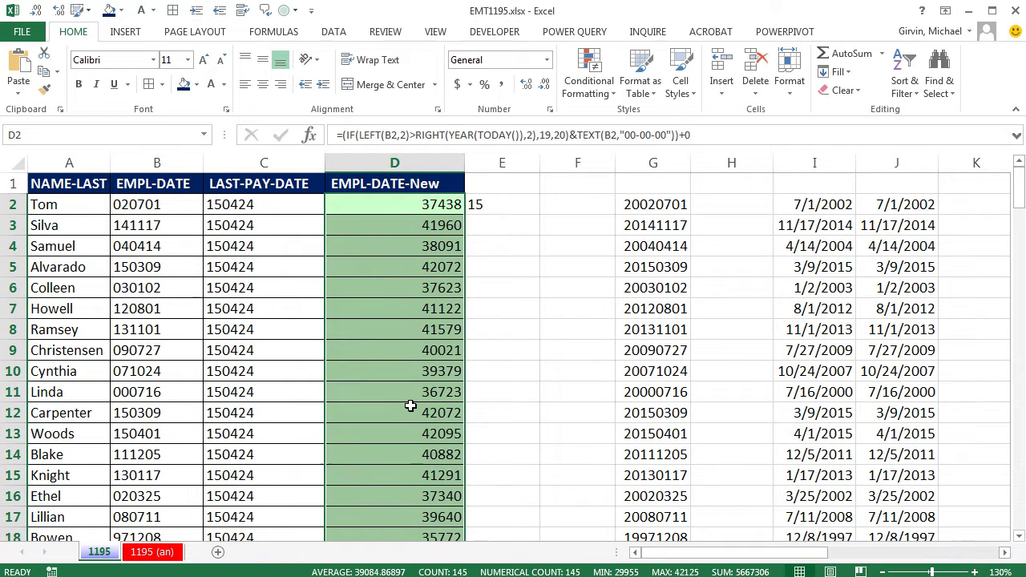
# Apply the Date format to column D and delete the helper year in E2
pyautogui.hotkey('ctrl', '1')
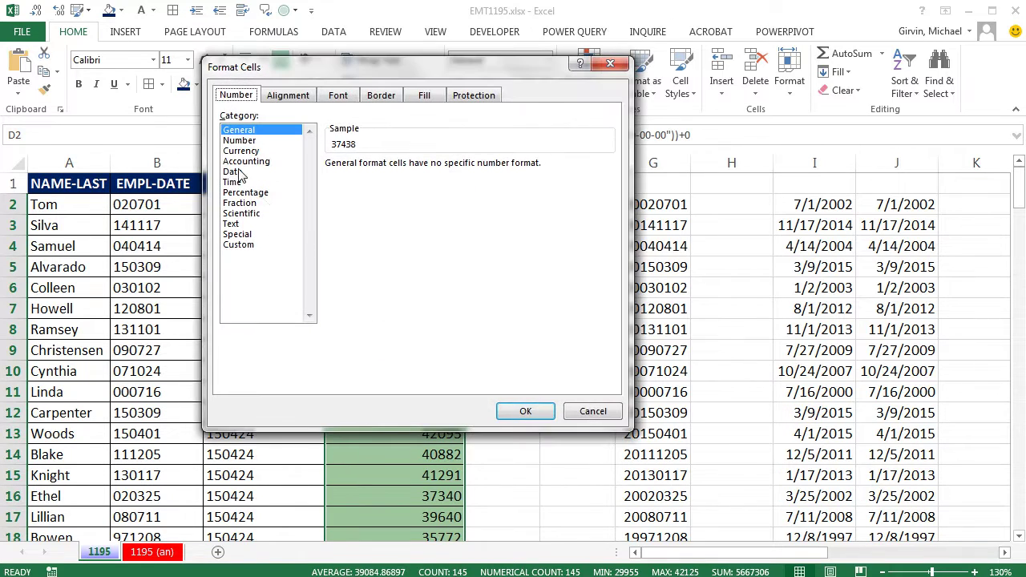
pyautogui.click(242, 172)
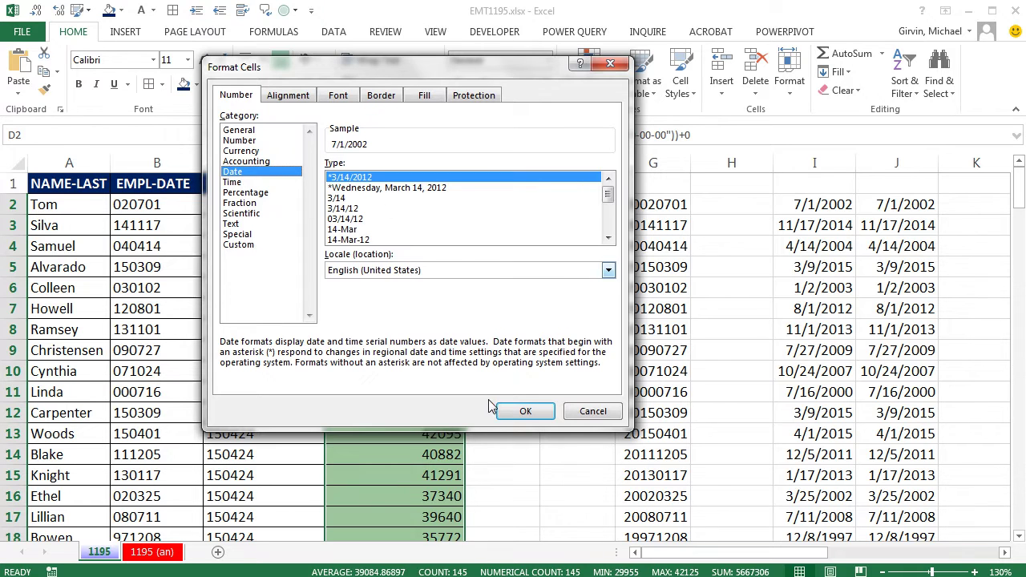
pyautogui.click(517, 410)
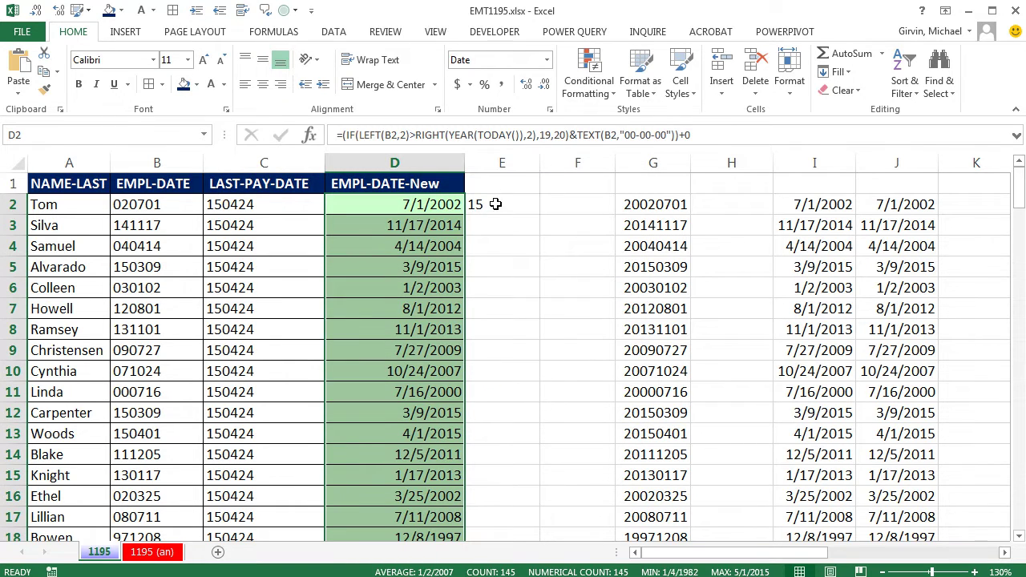
pyautogui.click(495, 203)
pyautogui.press('Delete')
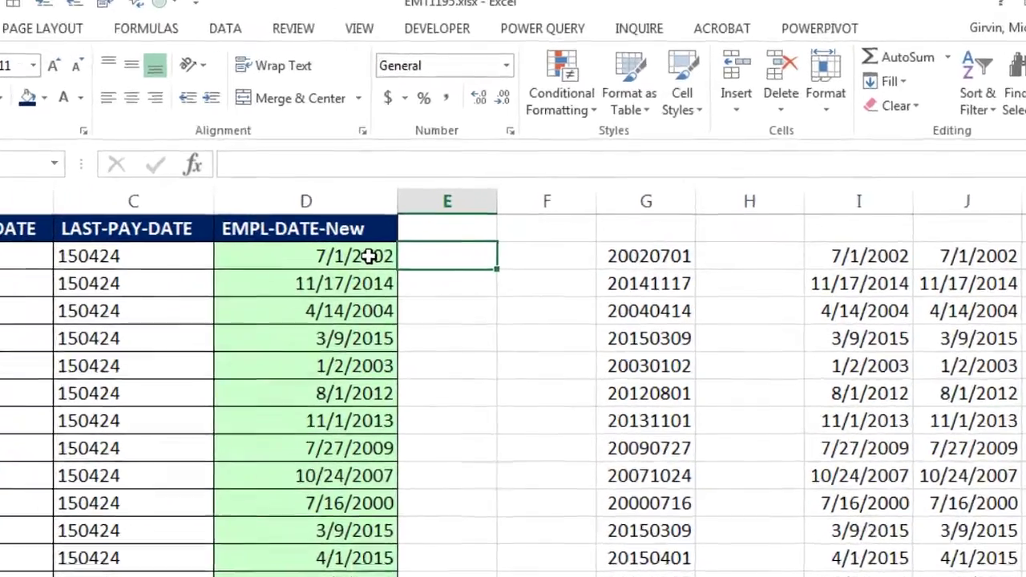
# Copy the IF century-prefix part of D2's formula
pyautogui.click(443, 204)
pyautogui.doubleClick(349, 205)
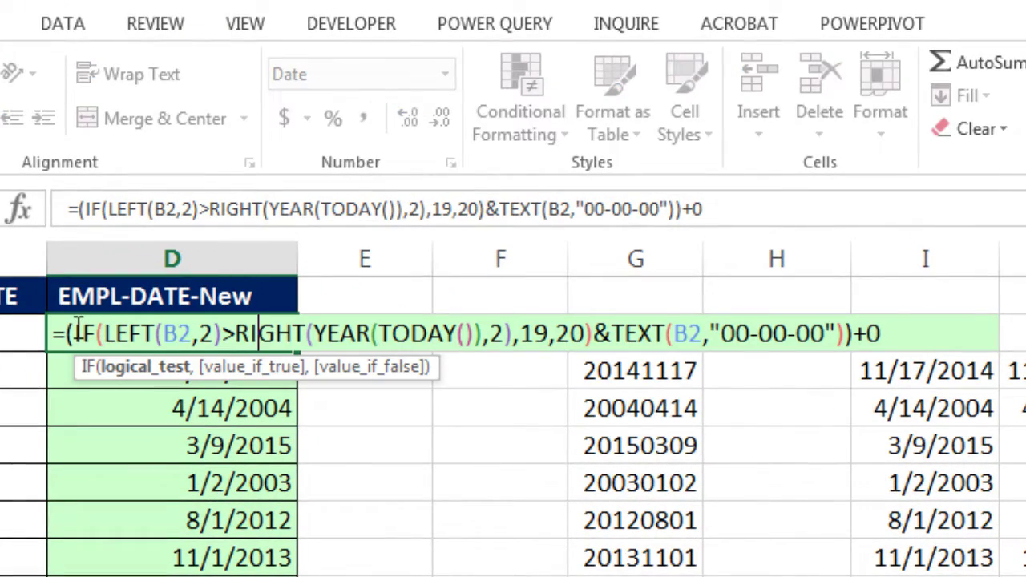
pyautogui.moveTo(75, 330); pyautogui.dragTo(605, 433)
pyautogui.hotkey('ctrl', 'c')
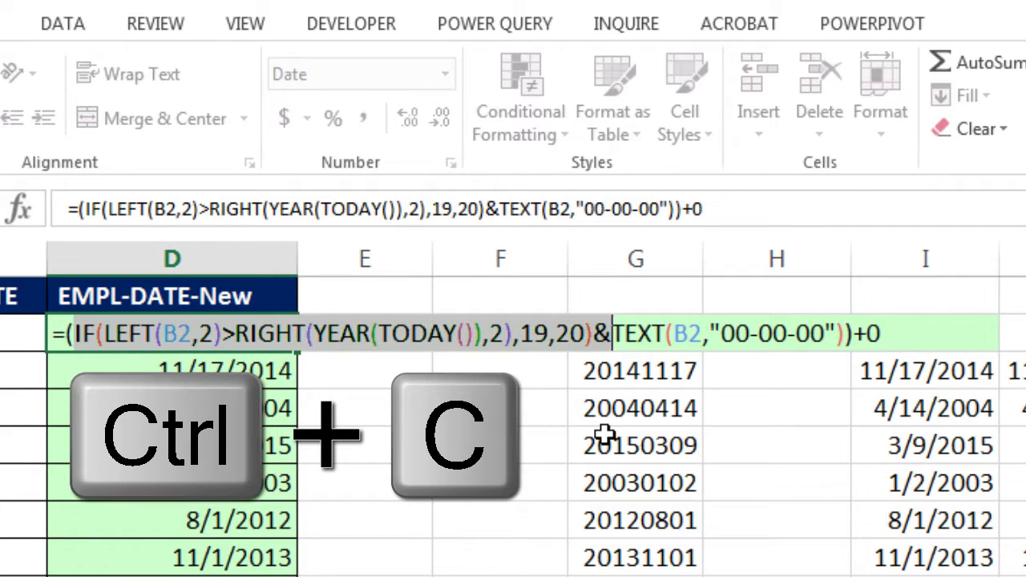
pyautogui.press('Escape')
# Enter =IF(...)&LEFT(B2,2) in E2 to return the year 2002
pyautogui.click(340, 328)
pyautogui.write('=')
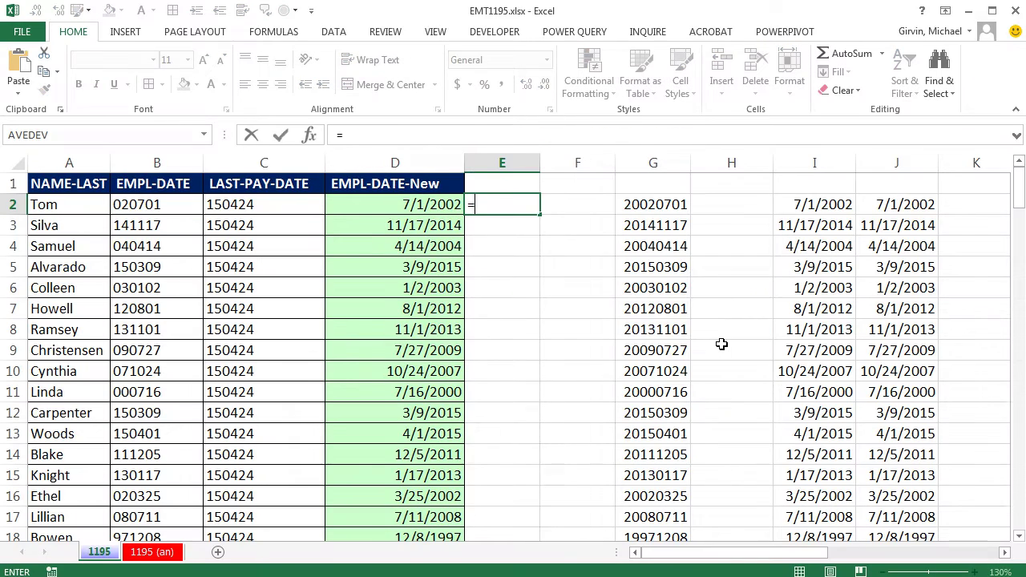
pyautogui.hotkey('ctrl', 'v')
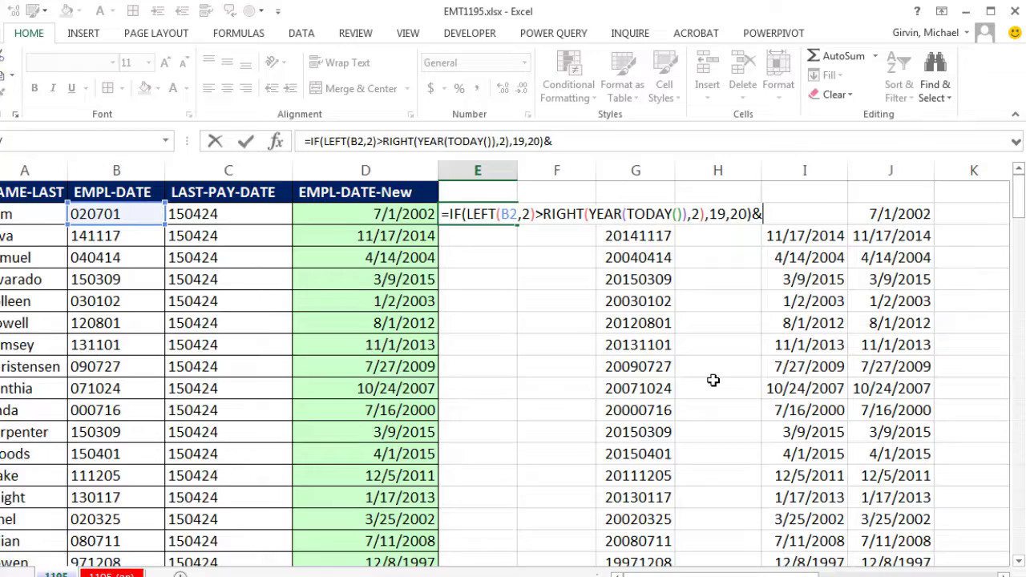
pyautogui.write('left')
pyautogui.press('Tab')
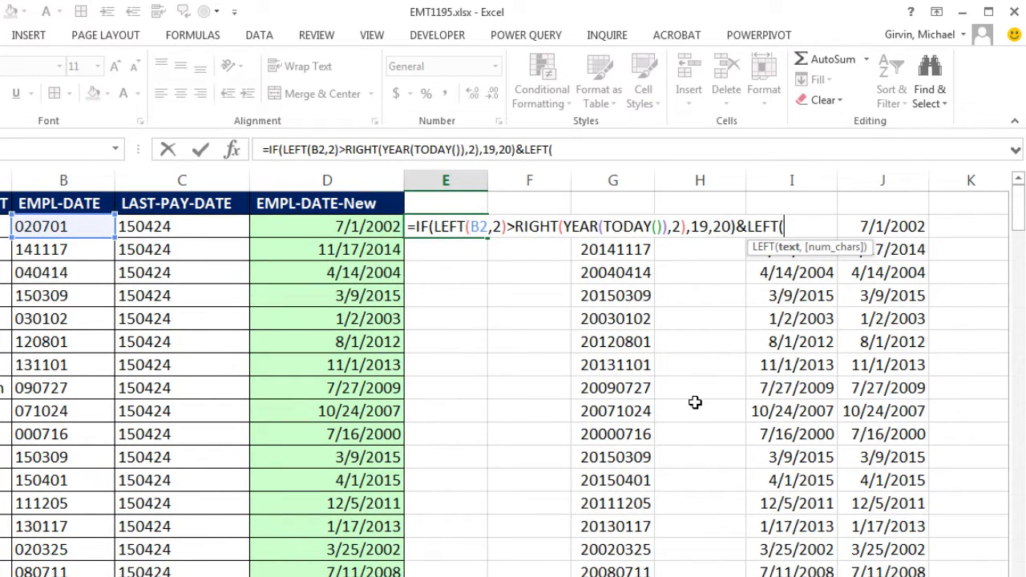
pyautogui.click(49, 226)
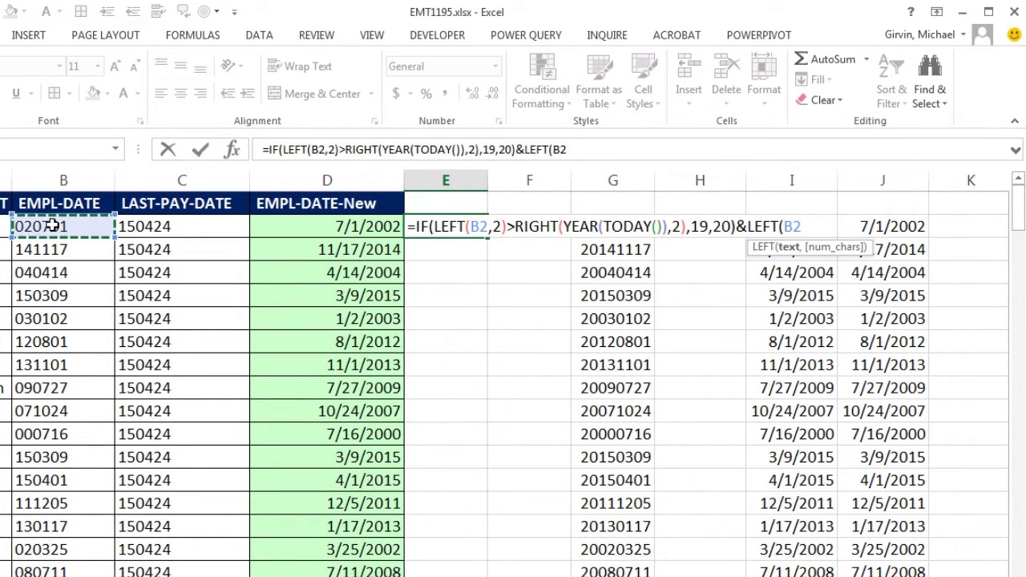
pyautogui.write(',2)')
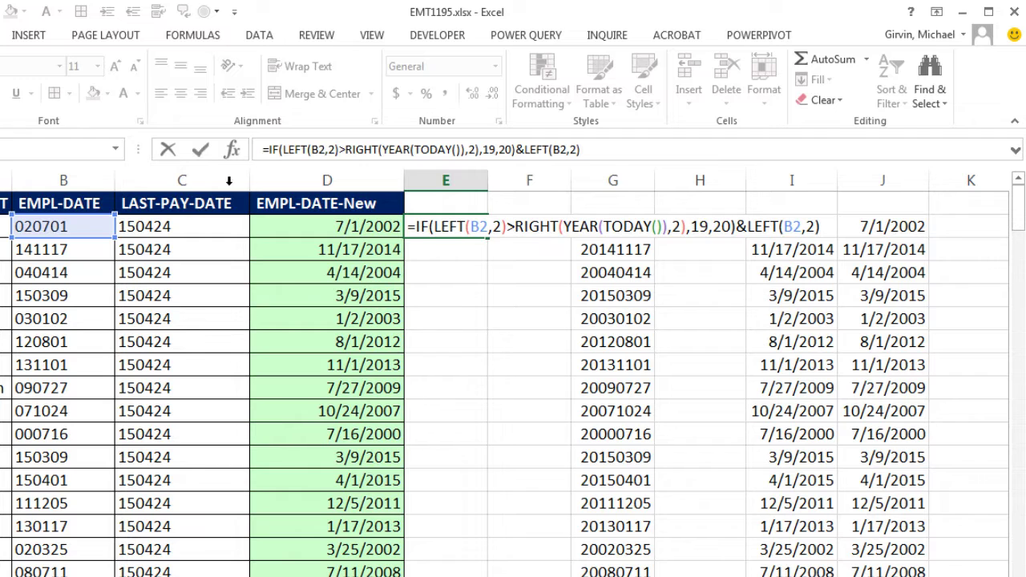
pyautogui.hotkey('ctrl', 'Return')
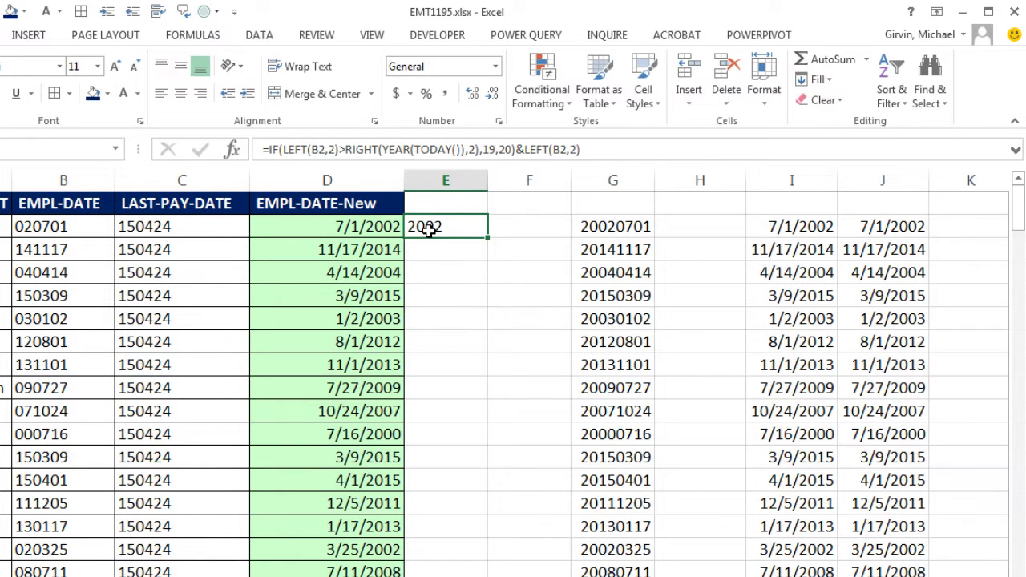
pyautogui.doubleClick(419, 230)
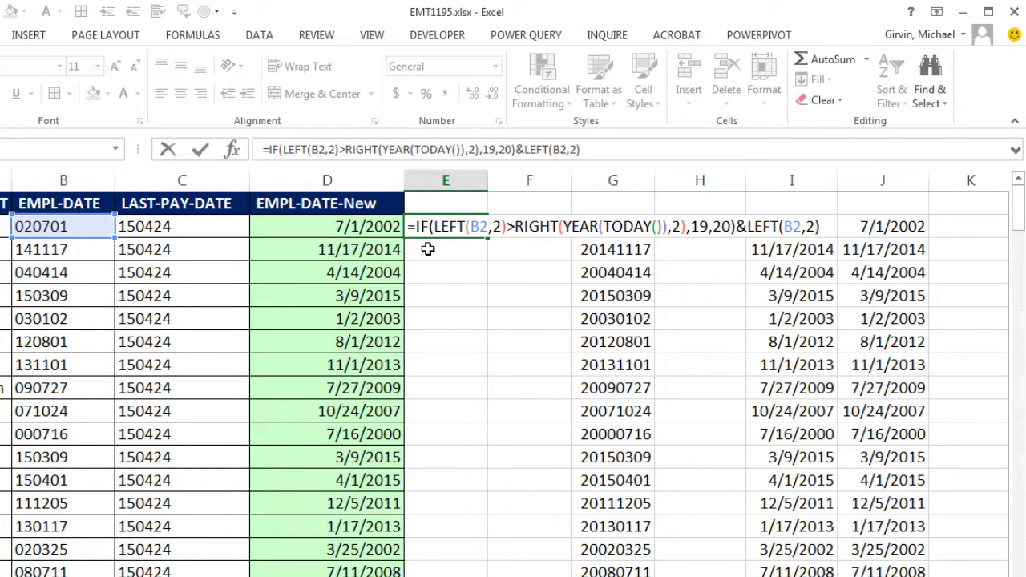
# Wrap E2's year expression in DATE and add MID(B2,3,2) as the month
pyautogui.write('date')
pyautogui.press('Tab')
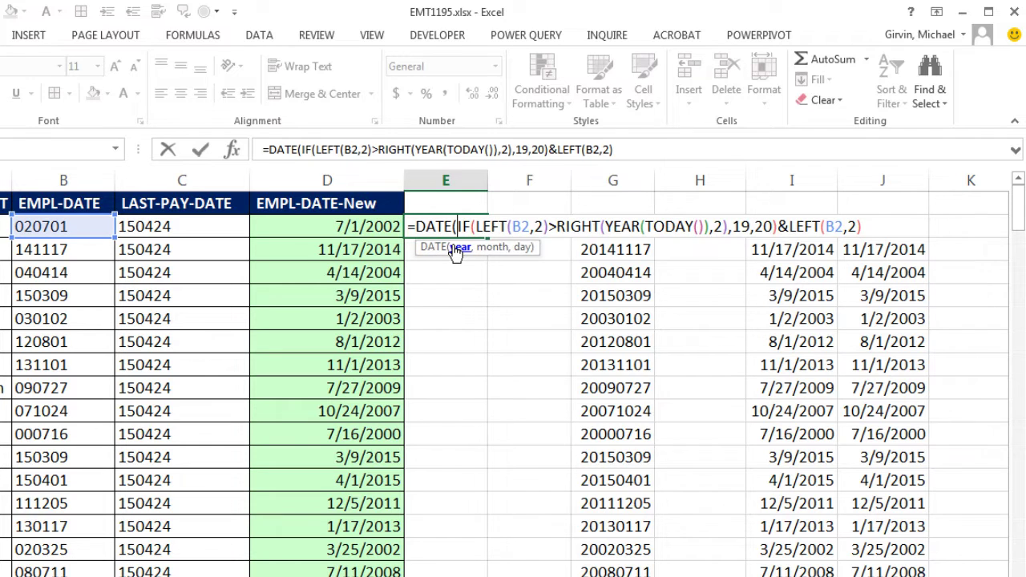
pyautogui.hotkey('shift', 'End')
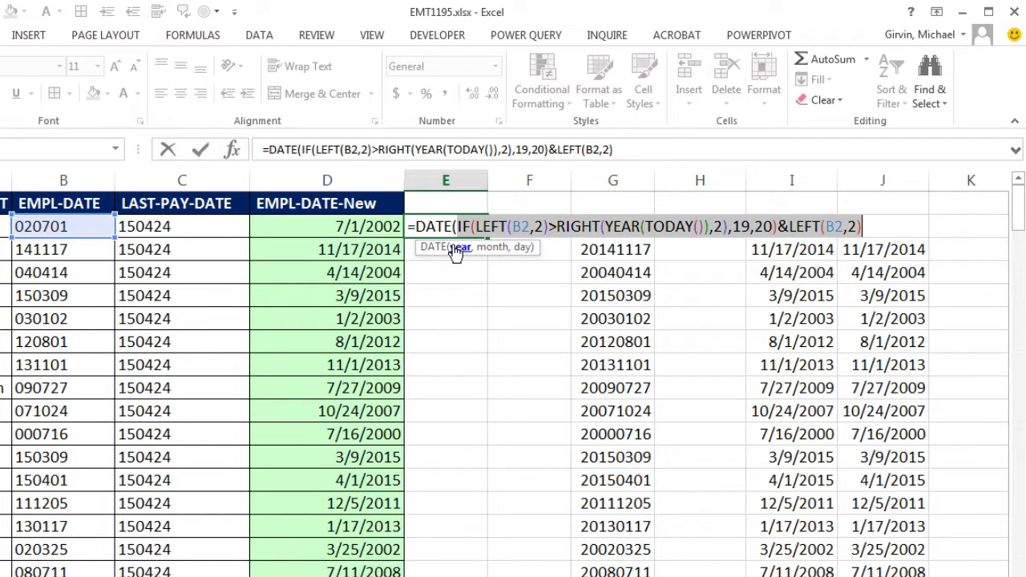
pyautogui.click(869, 226)
pyautogui.write(',mi')
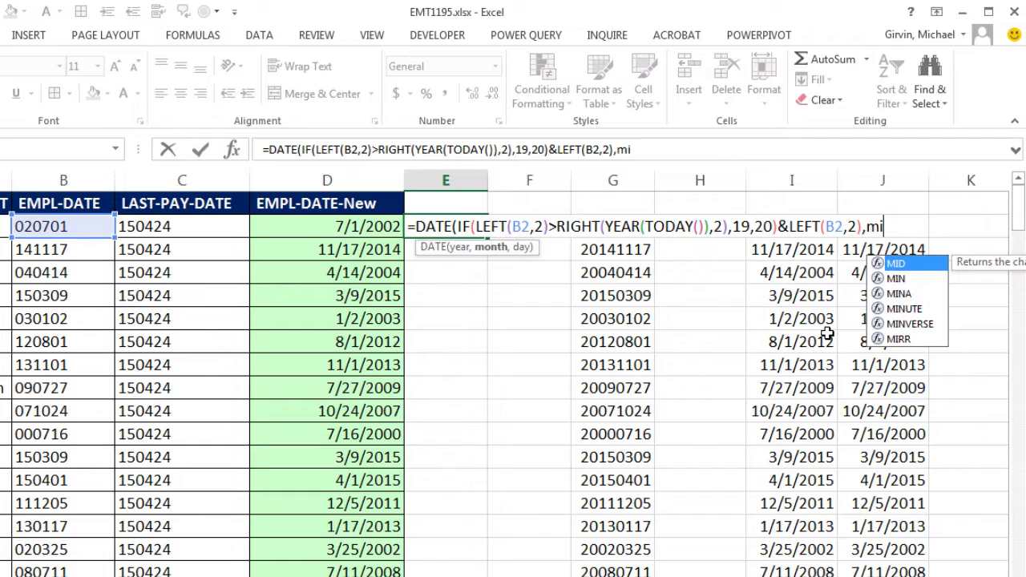
pyautogui.press('Tab')
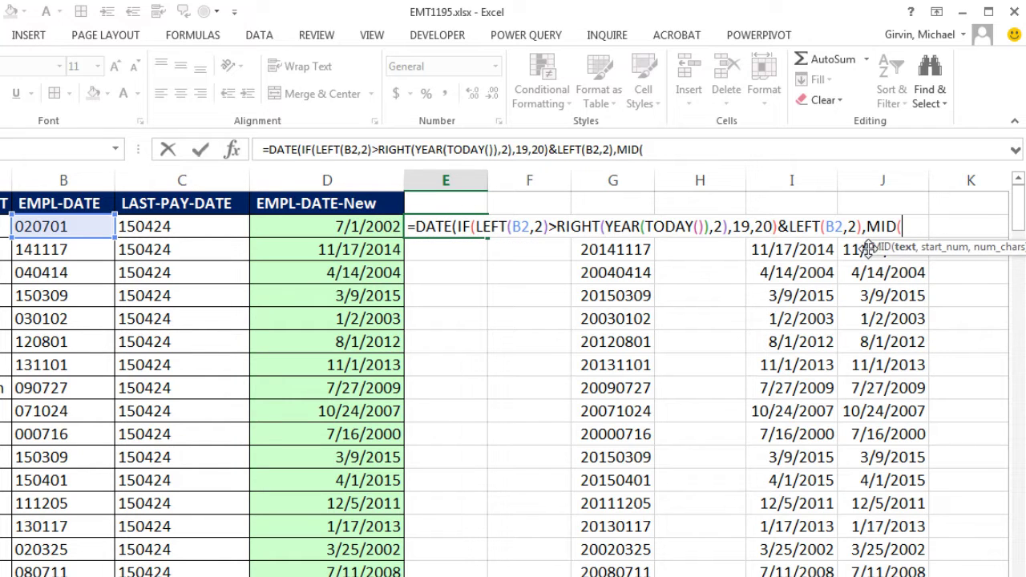
pyautogui.click(42, 227)
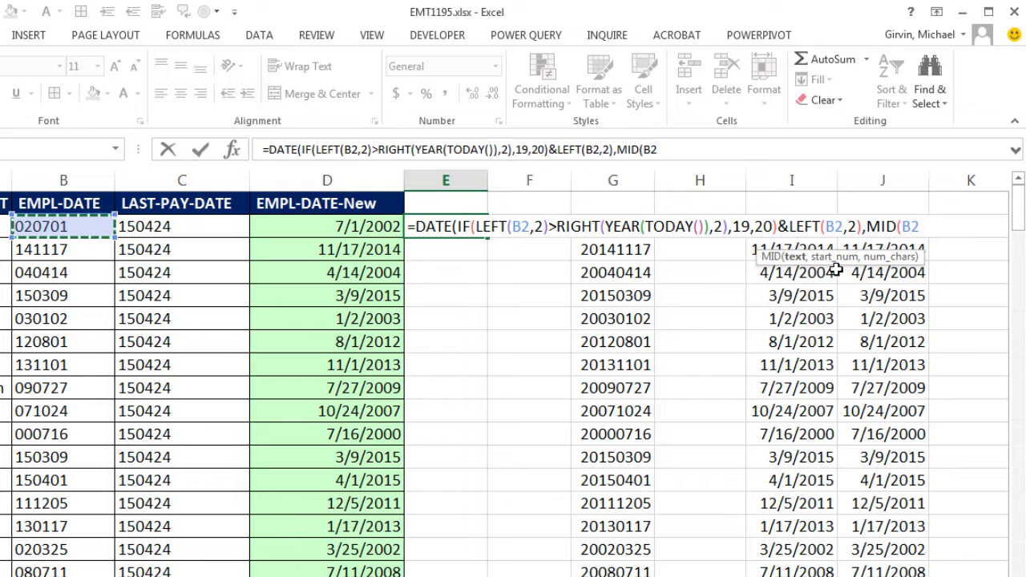
pyautogui.write(',')
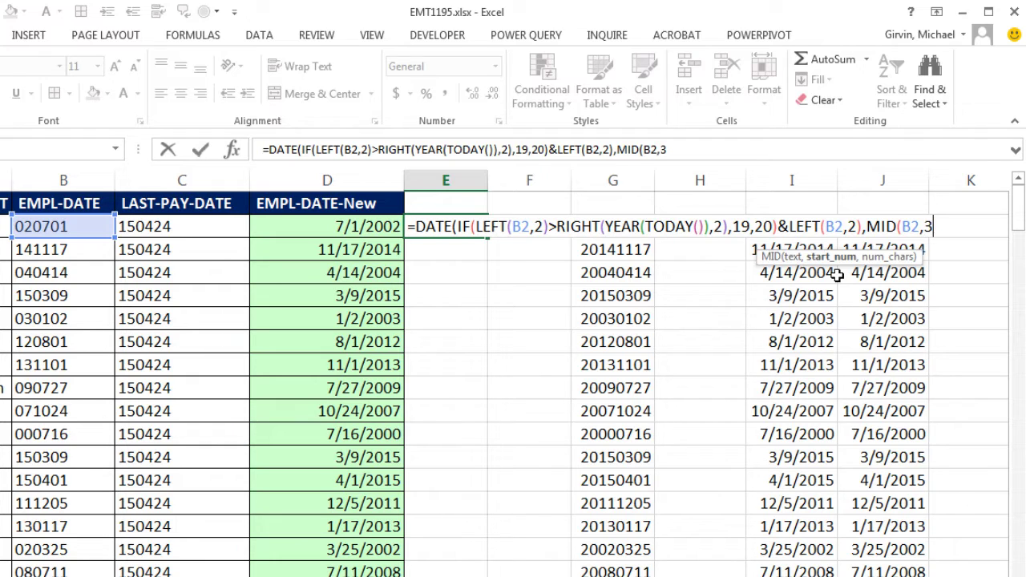
pyautogui.write('3,')
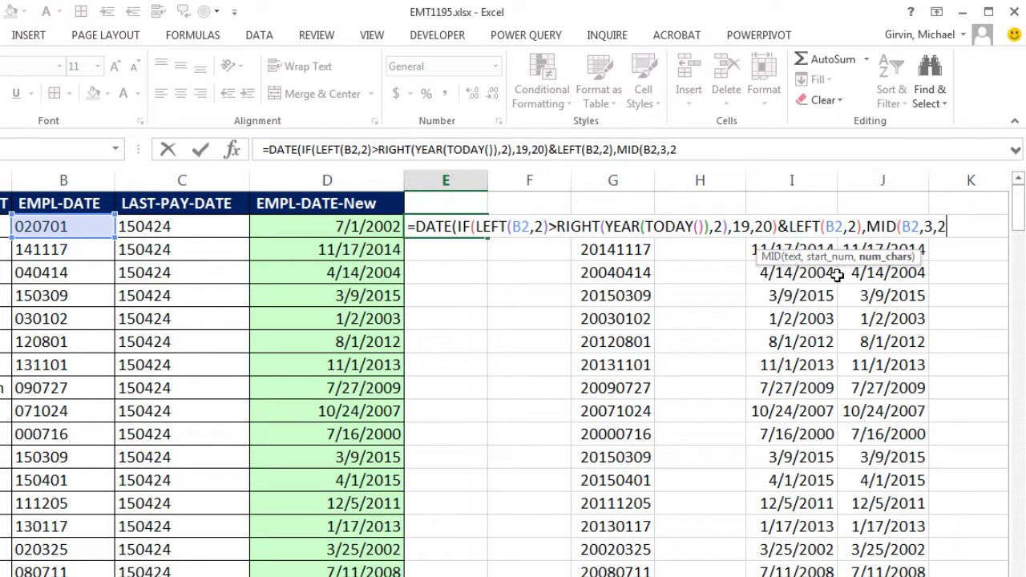
pyautogui.write('2)')
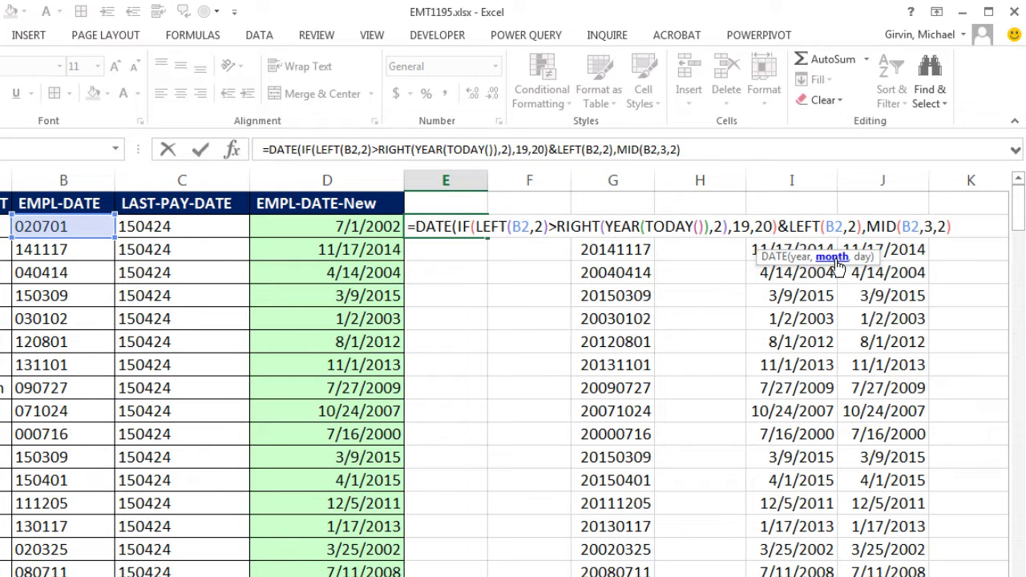
pyautogui.click(832, 258)
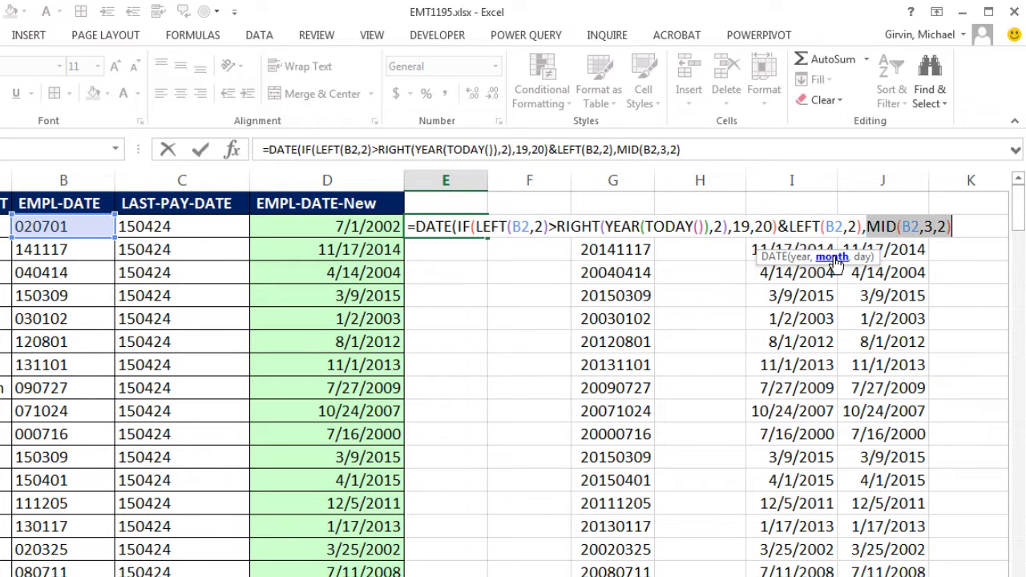
pyautogui.click(960, 229)
# Add RIGHT(B2,2) as the day and enter the finished DATE formula, returning 7/1/2002
pyautogui.write(',')
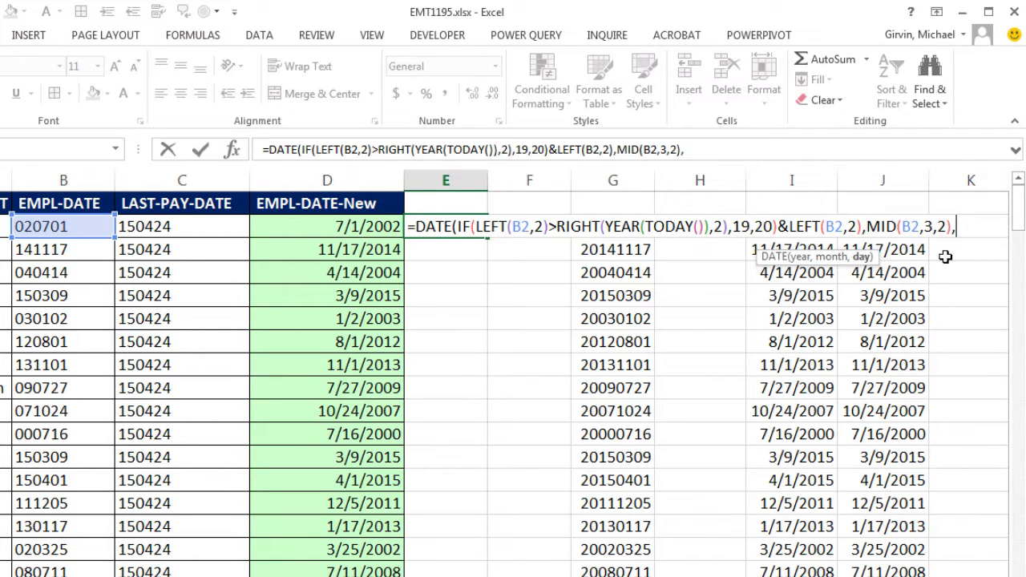
pyautogui.write('right')
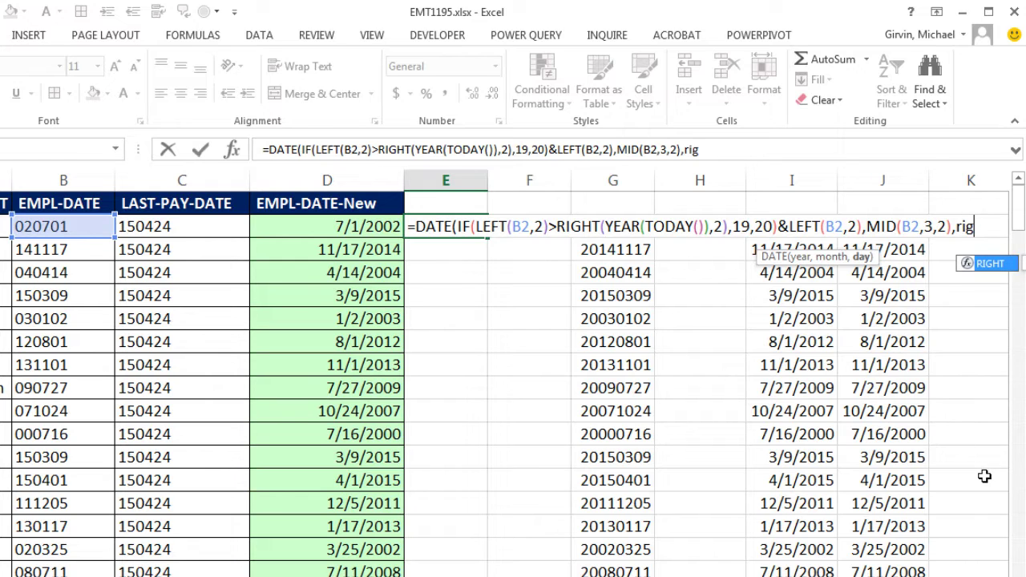
pyautogui.press('Tab')
pyautogui.click(49, 230)
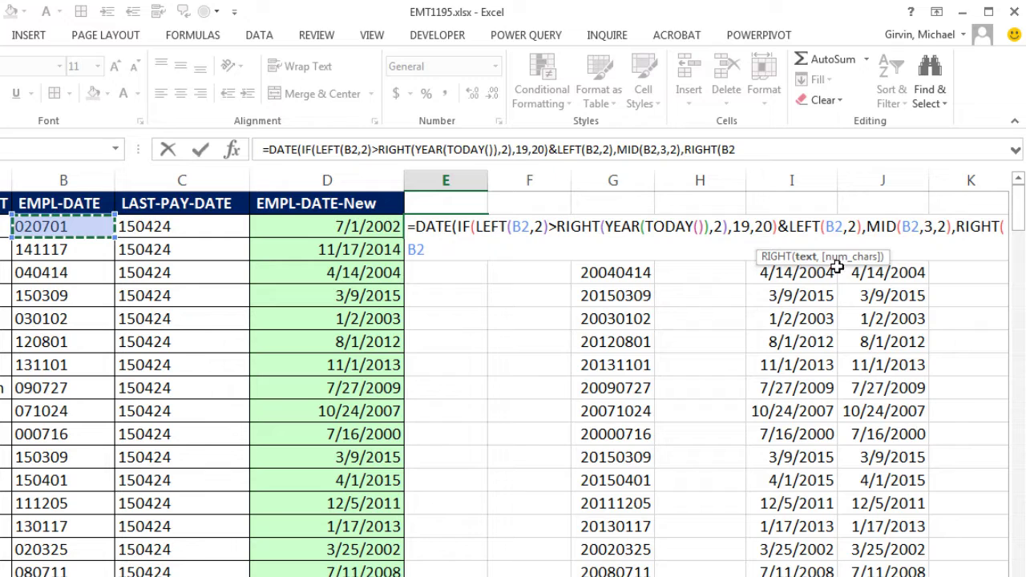
pyautogui.write(',')
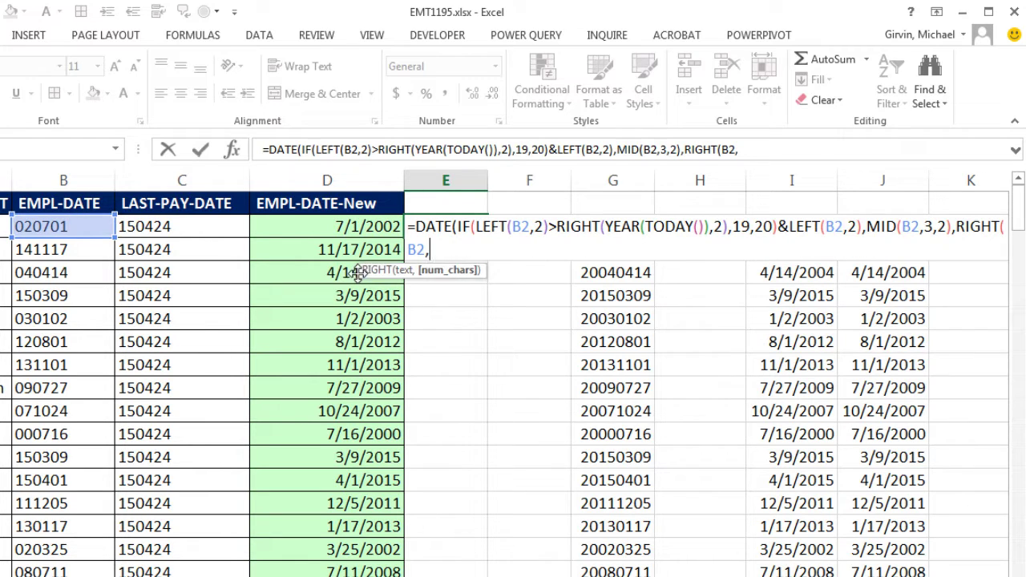
pyautogui.write('2')
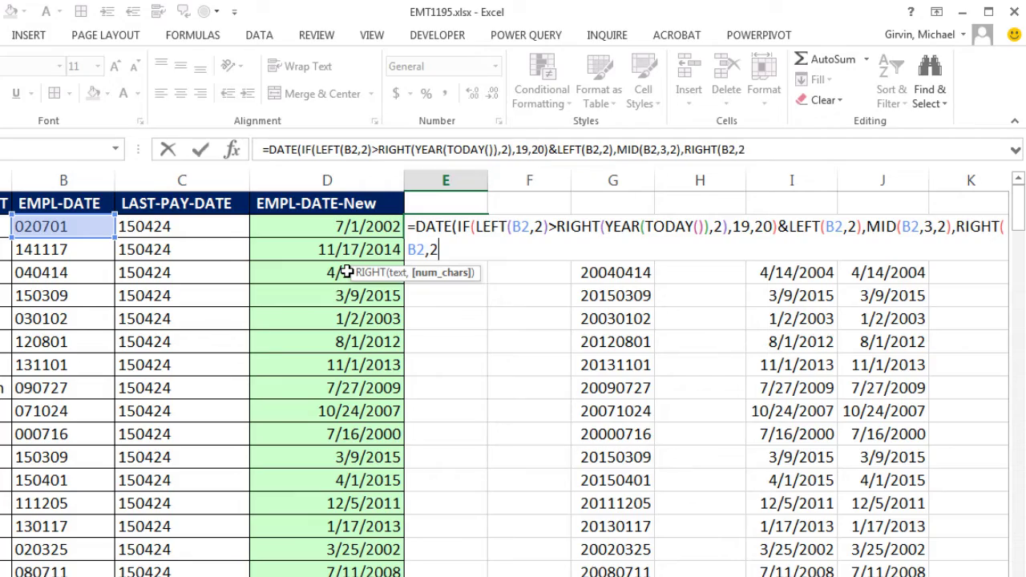
pyautogui.write(')')
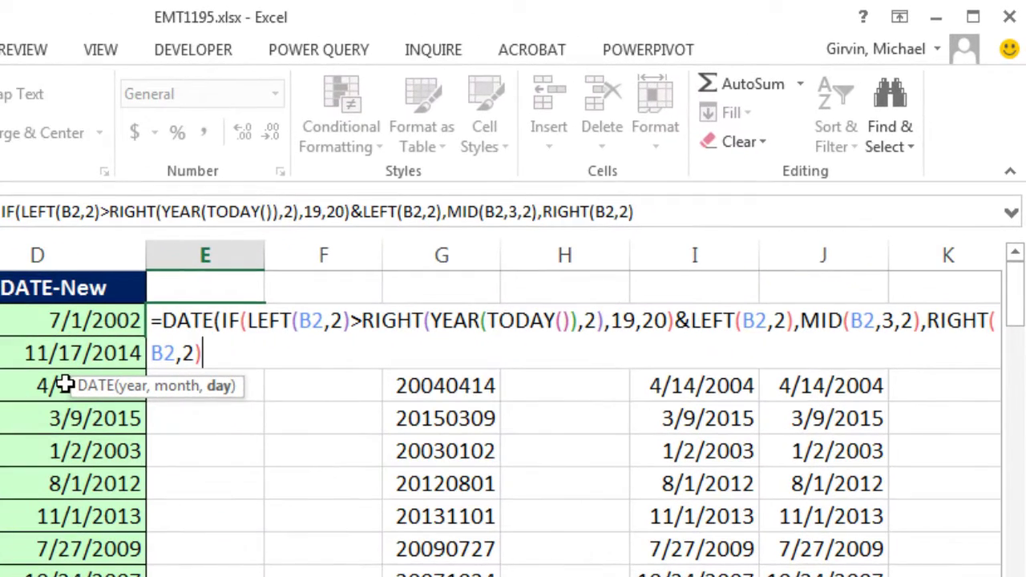
pyautogui.write(')')
pyautogui.hotkey('ctrl', 'Return')
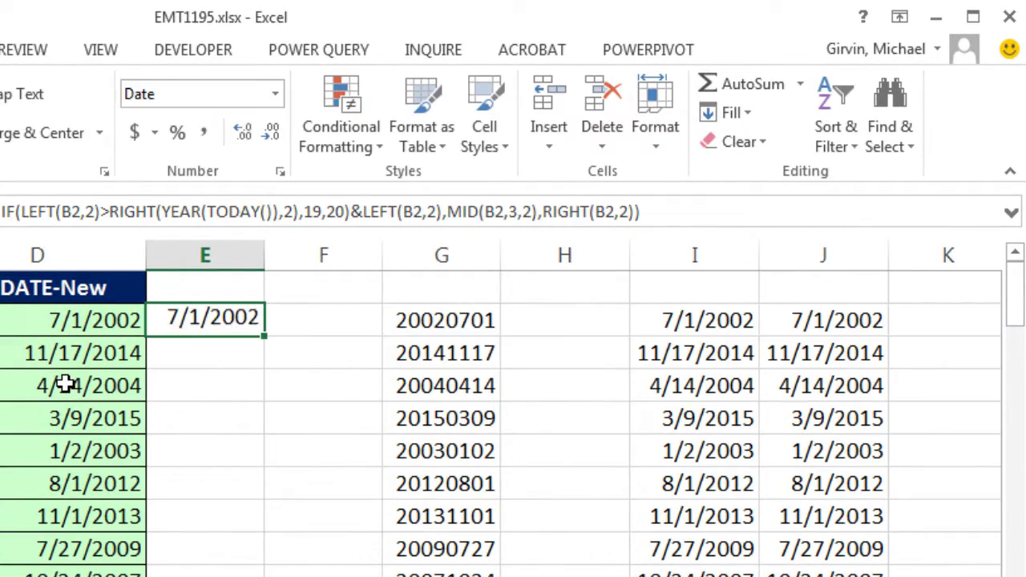
# Fill the E2 DATE formula down column E and AutoFit the column to show full dates
pyautogui.doubleClick(266, 337)
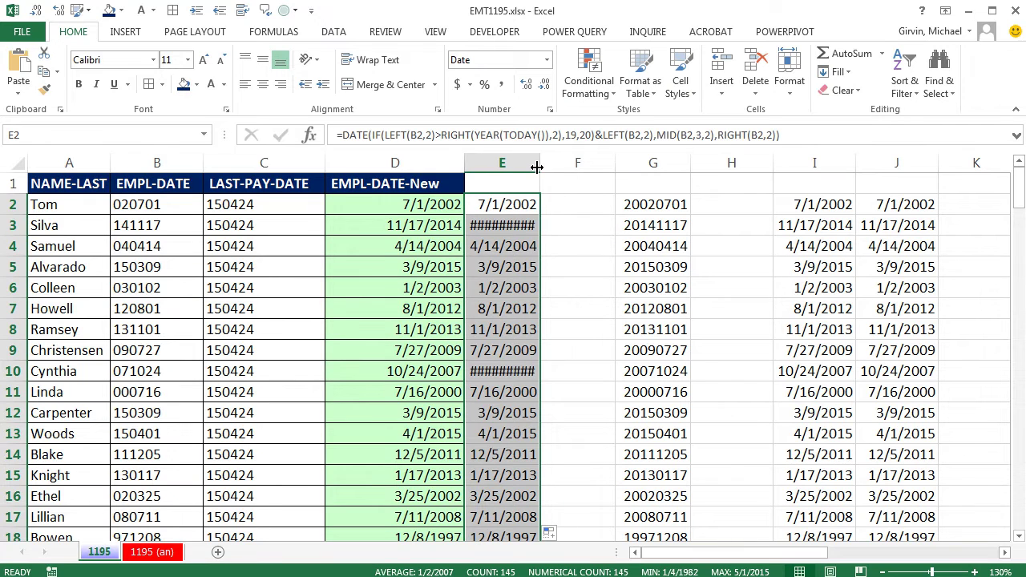
pyautogui.doubleClick(539, 166)
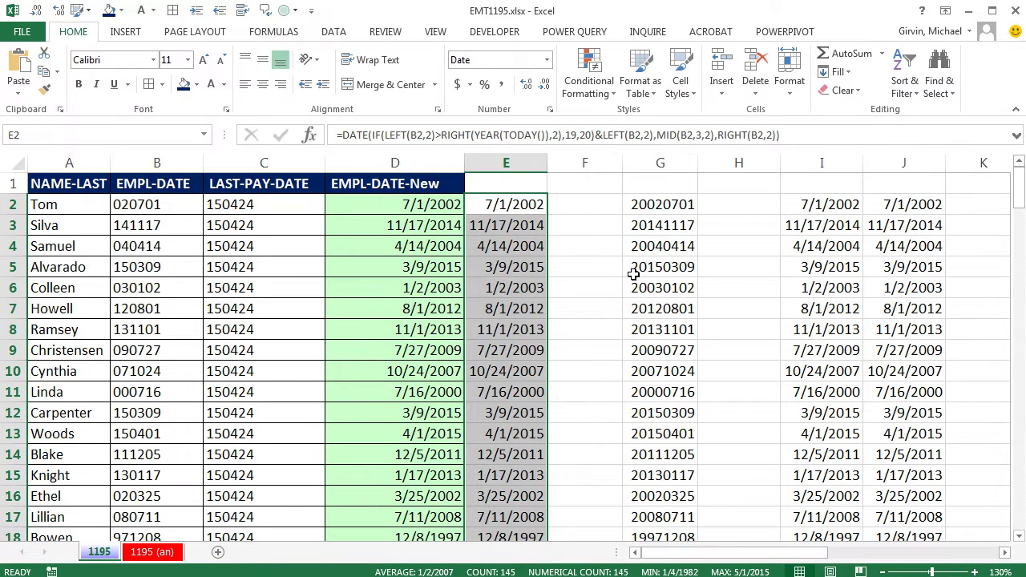
pyautogui.scroll(-2, 533, 447)
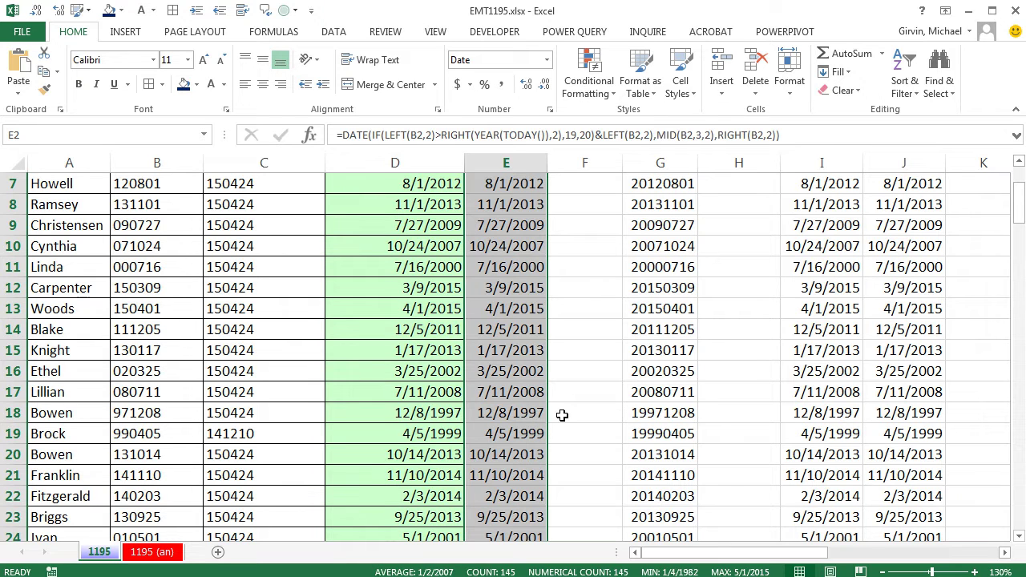
pyautogui.scroll(2, 555, 442)
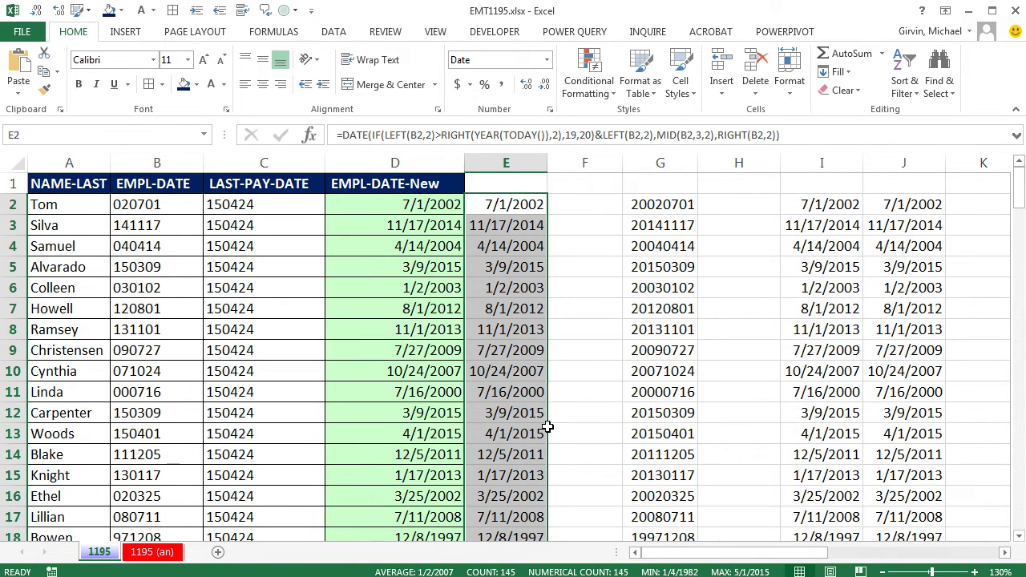
# Check the D5 and E5 formulas unchanged, then look at the helper value 20020701 in G2
pyautogui.doubleClick(433, 267)
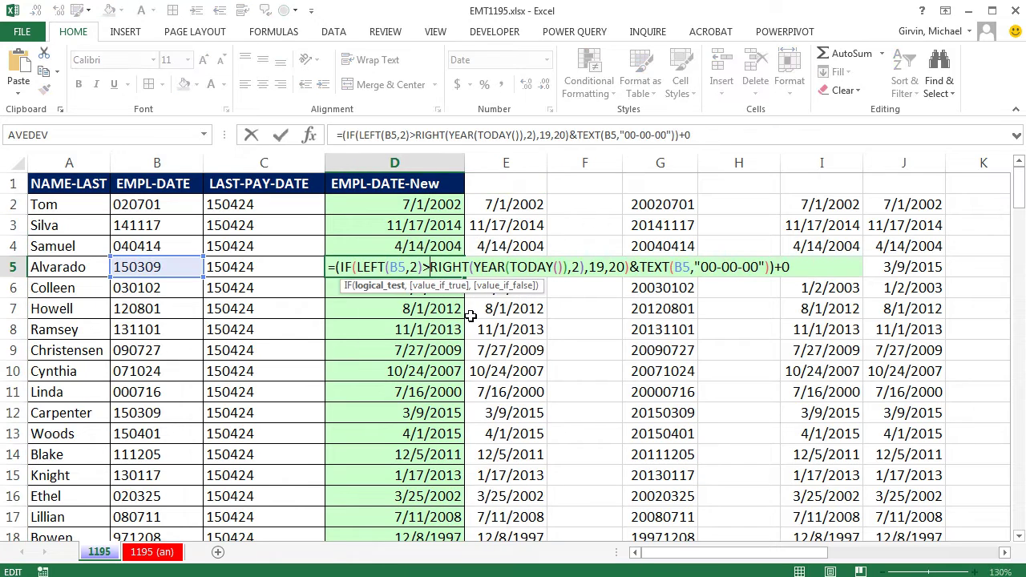
pyautogui.press('Escape')
pyautogui.doubleClick(500, 265)
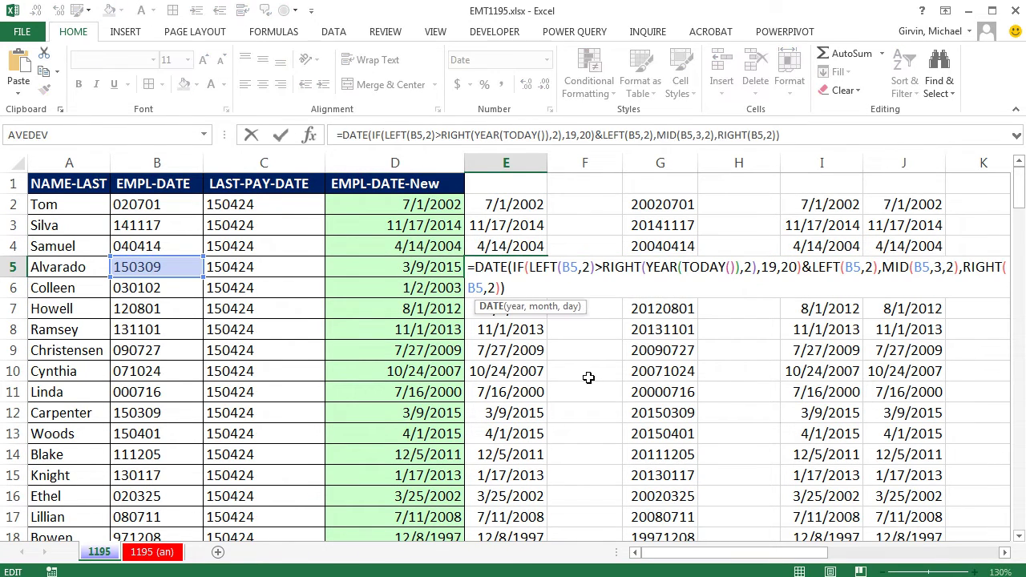
pyautogui.press('Escape')
pyautogui.click(655, 203)
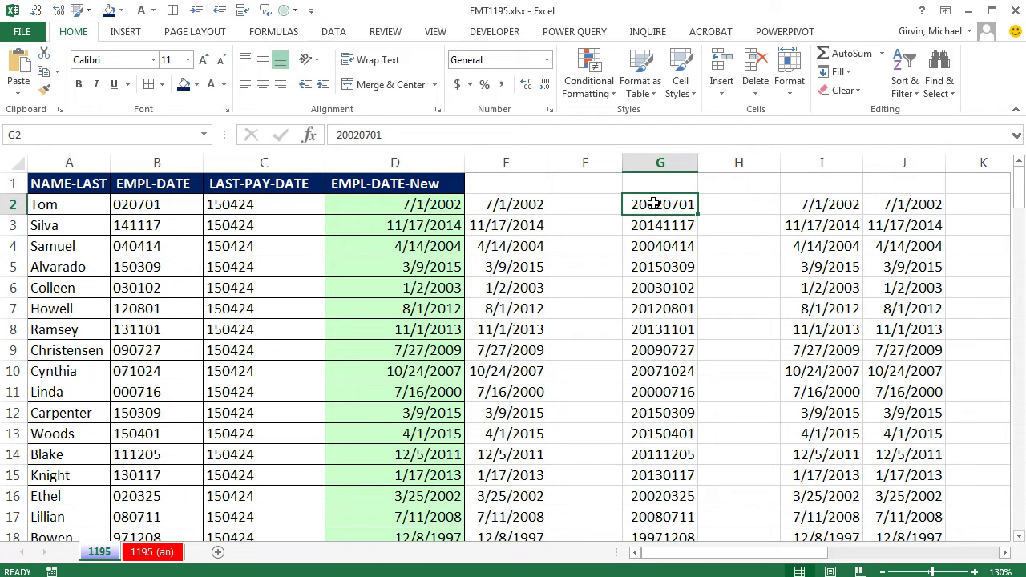